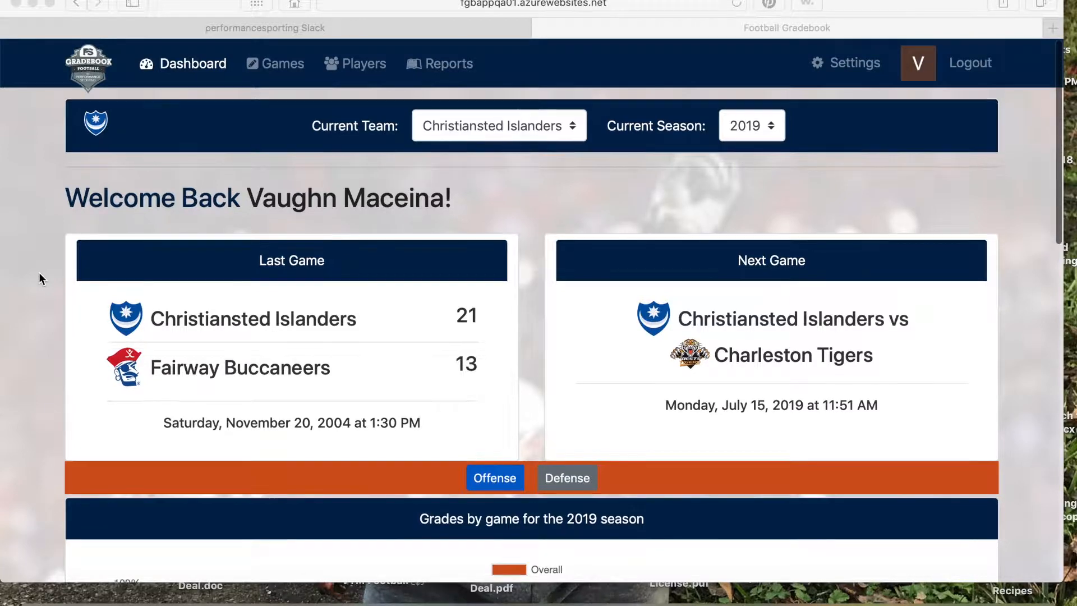
Review the dashboard's last and next game, the 2019 grades-by-game chart, and the top and worst player grades.
scroll(40, 277, "down", 1)
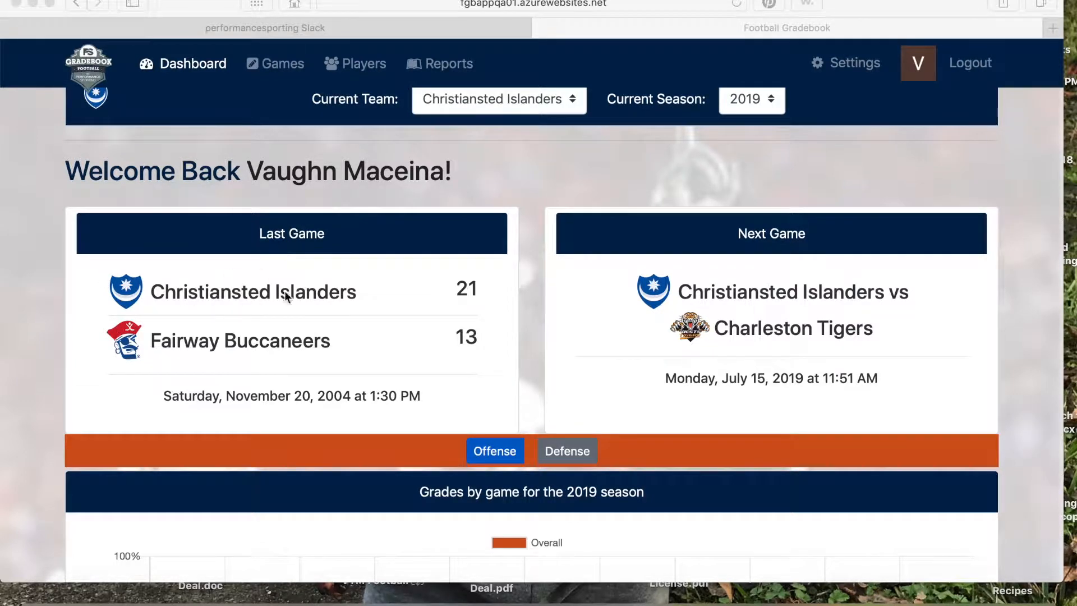
scroll(648, 361, "down", 1)
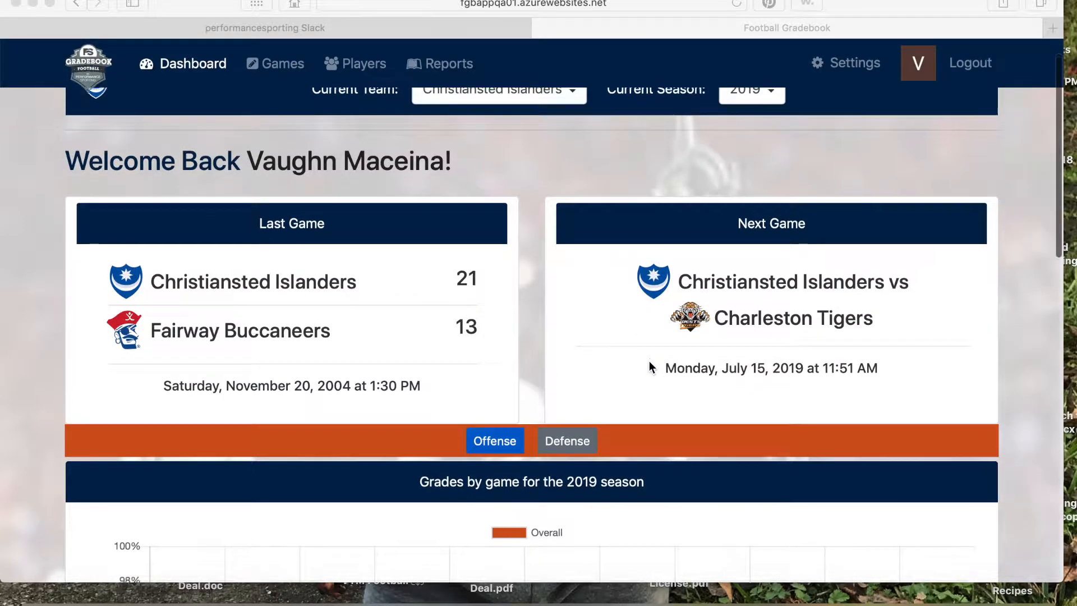
scroll(339, 456, "down", 5)
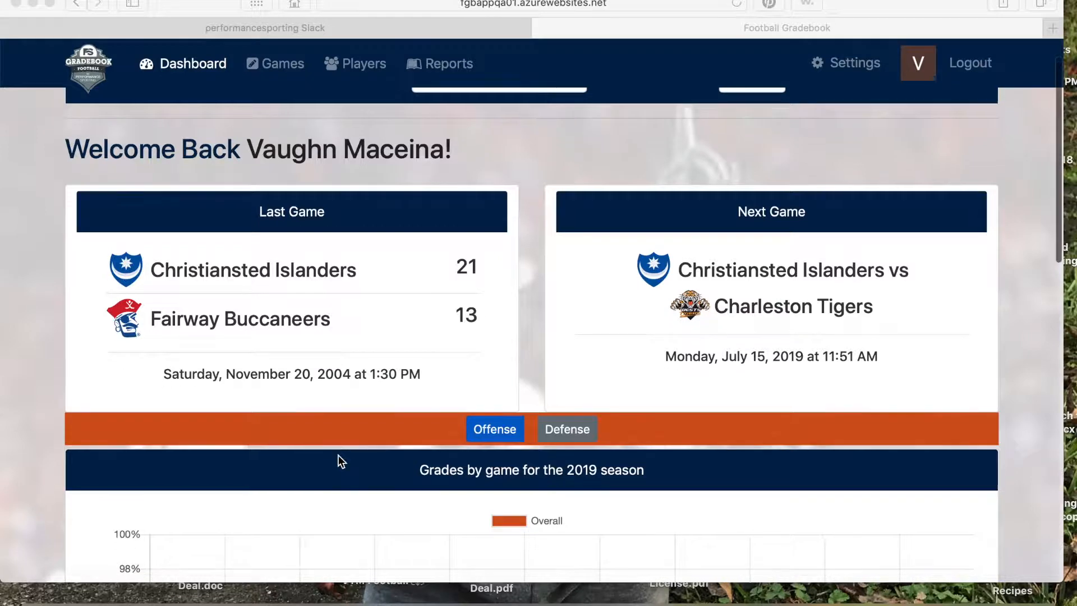
scroll(339, 456, "down", 10)
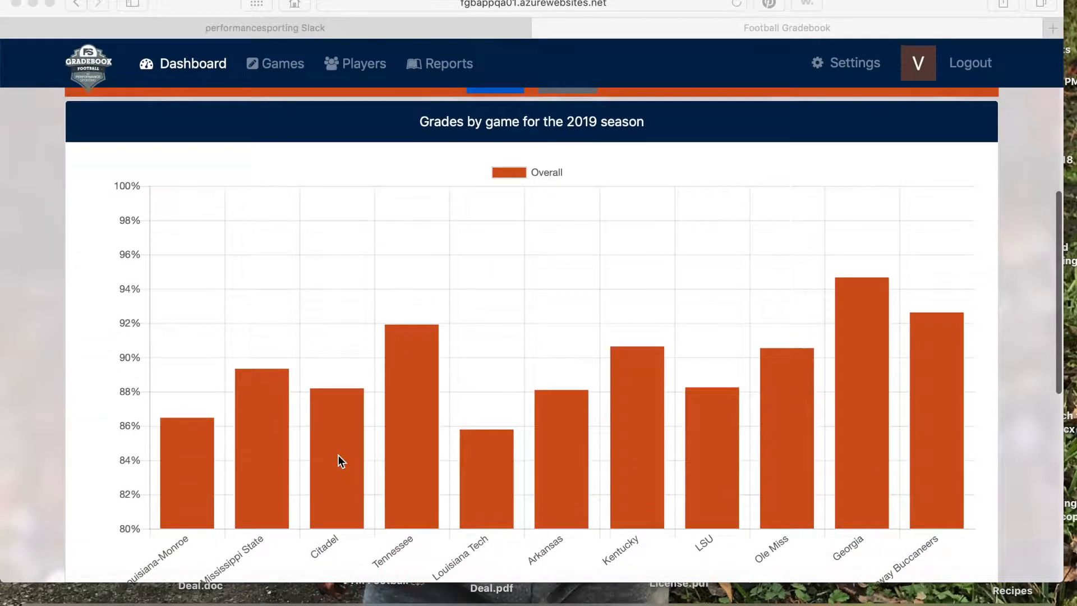
scroll(338, 456, "down", 3)
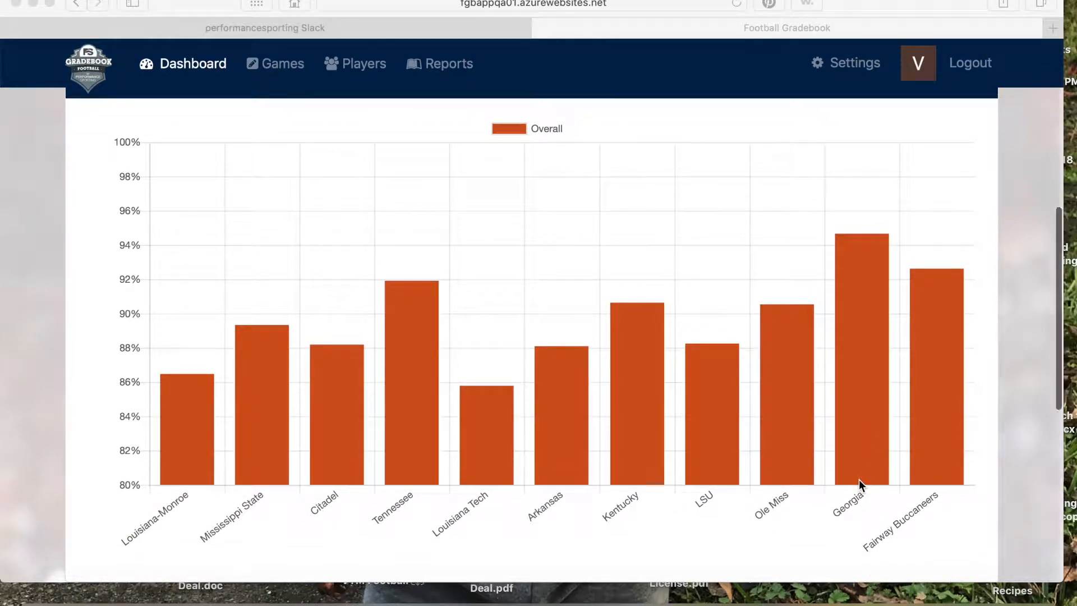
scroll(859, 480, "down", 5)
scroll(860, 485, "down", 8)
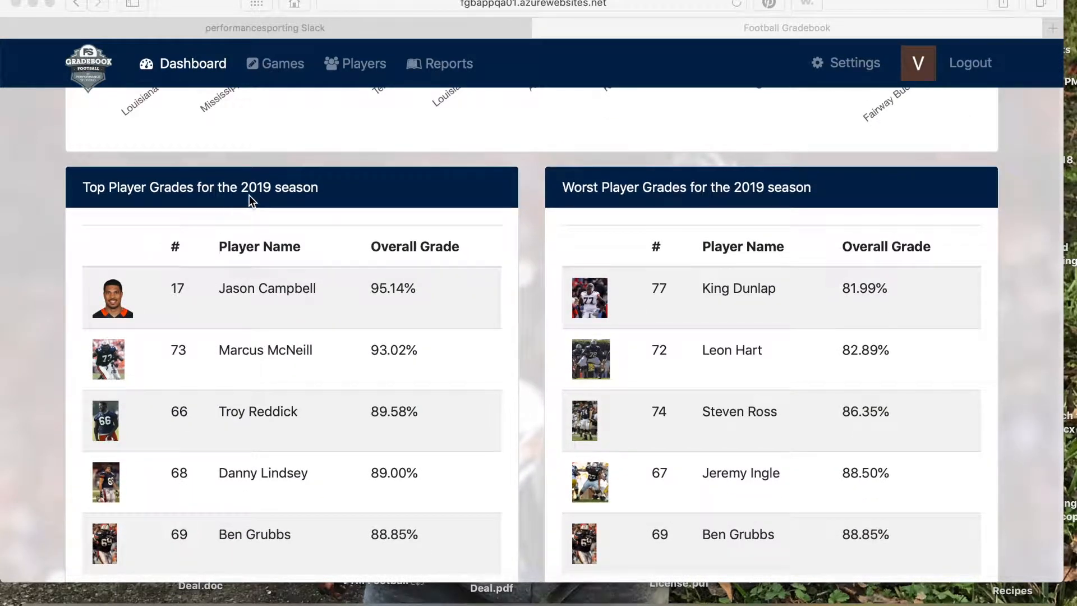
scroll(240, 400, "down", 1)
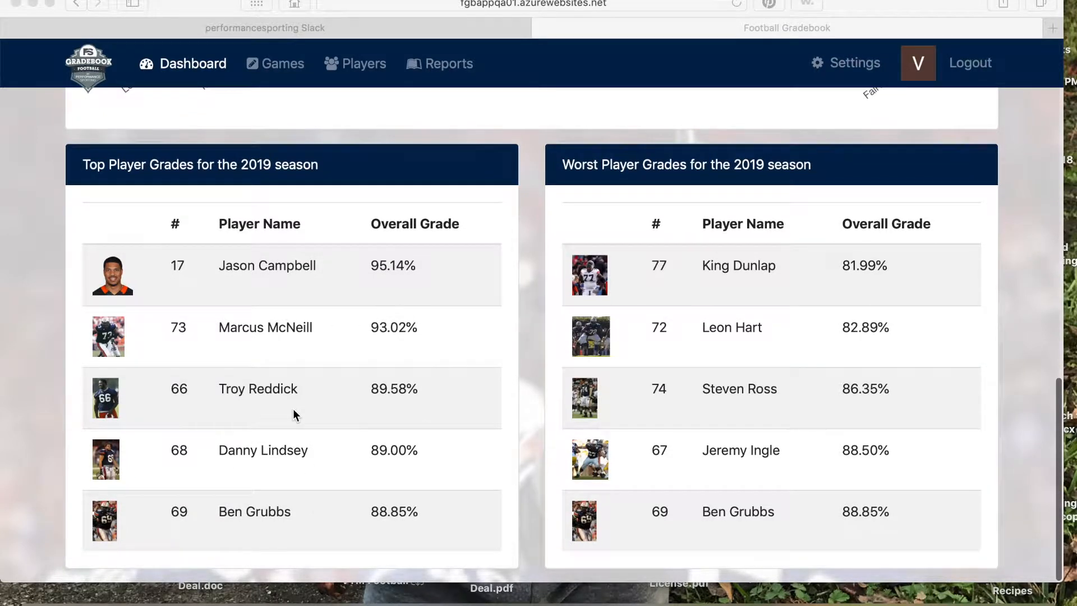
scroll(293, 410, "up", 3)
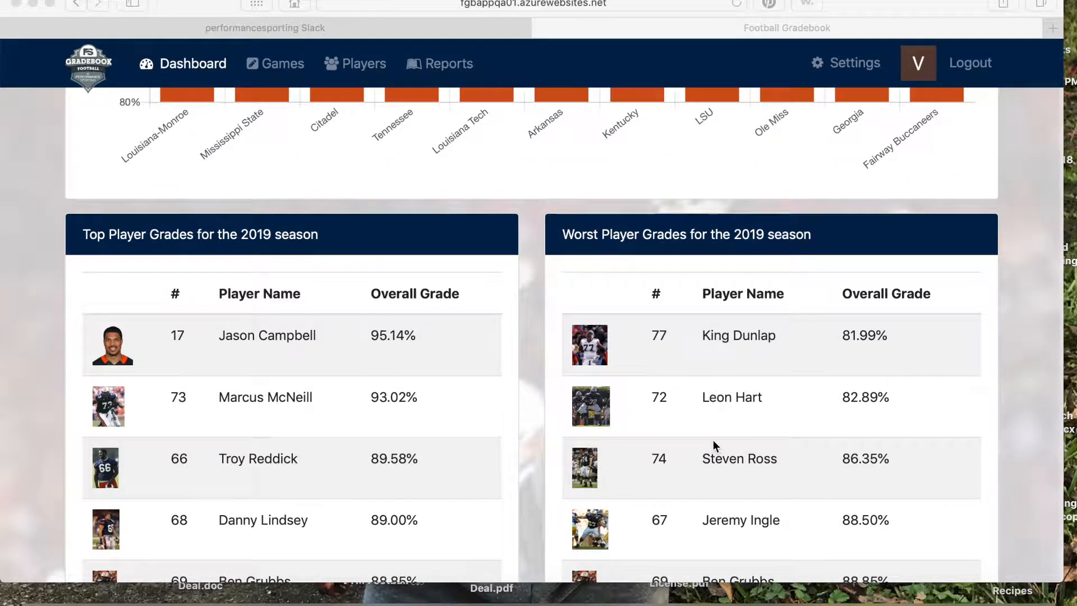
scroll(714, 447, "down", 3)
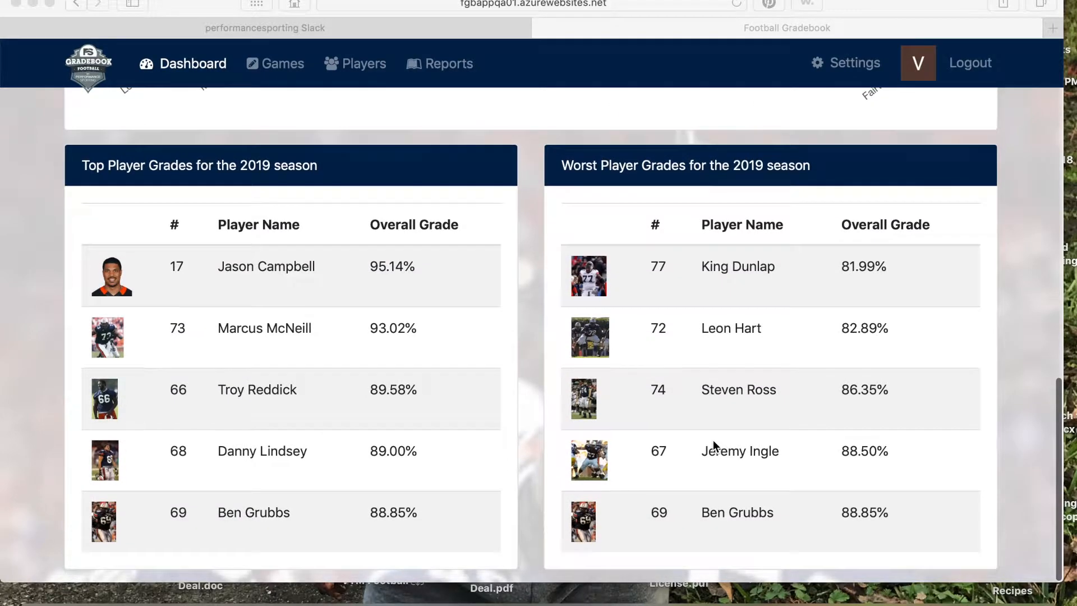
scroll(502, 354, "up", 10)
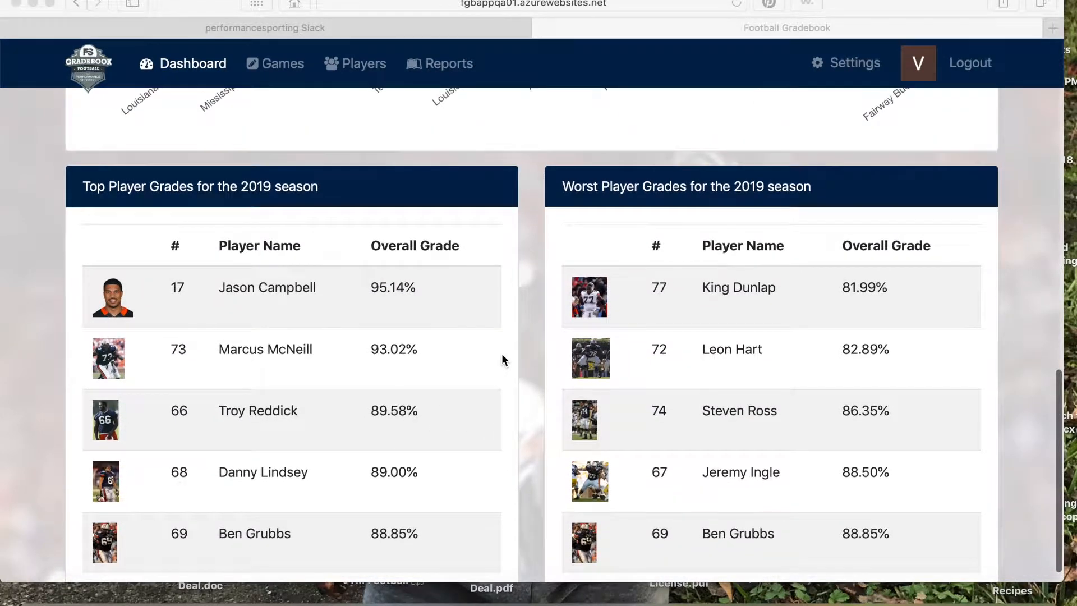
scroll(502, 354, "up", 3)
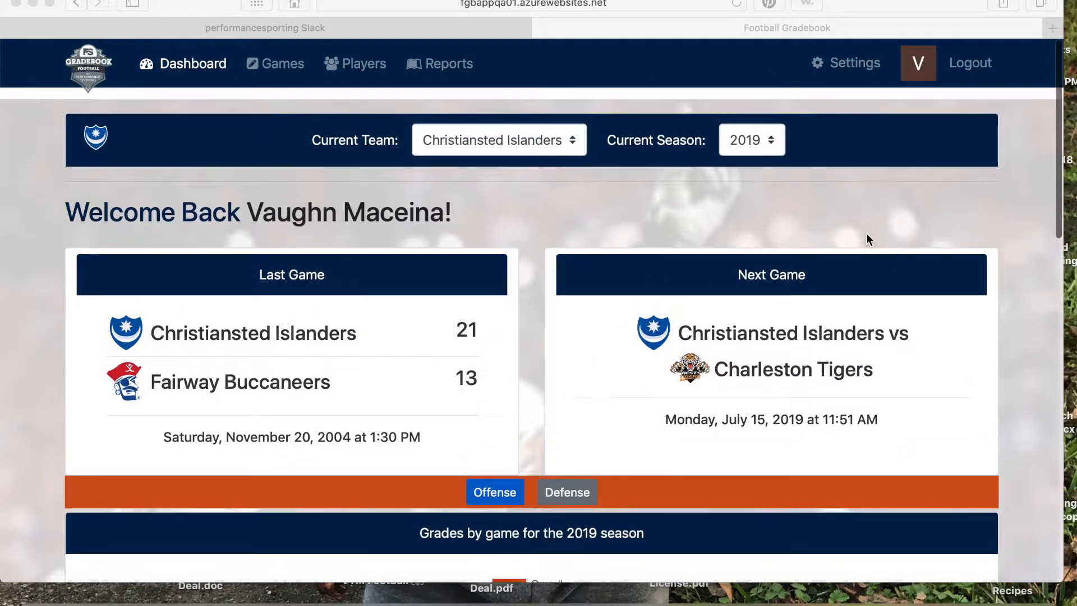
Show the affiliated teams in the settings and inspect the blank form for a new team, closing it without creating one.
left_click(834, 63)
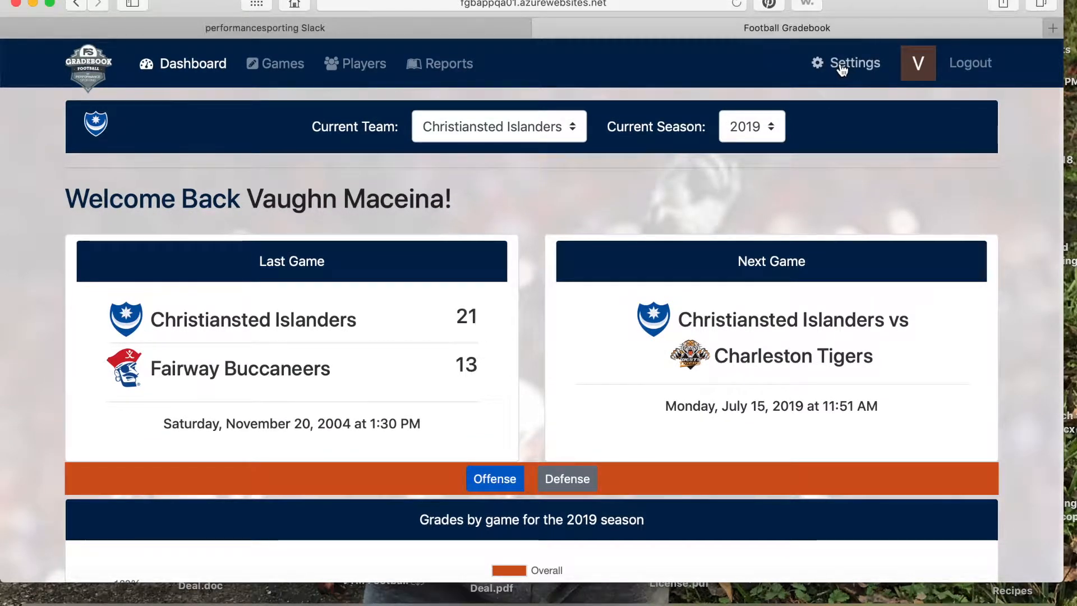
left_click(841, 63)
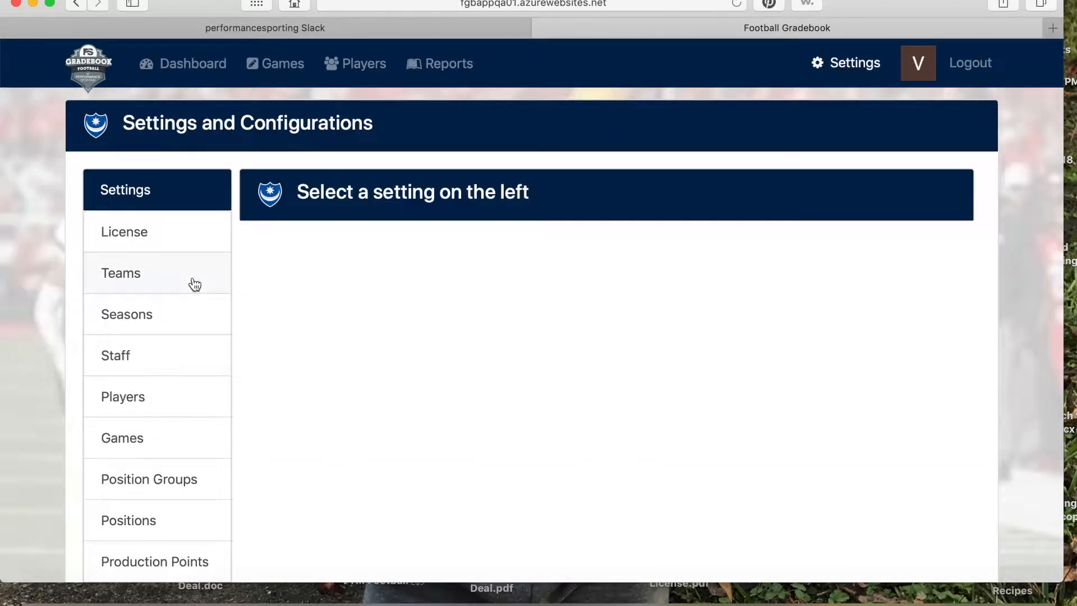
left_click(144, 278)
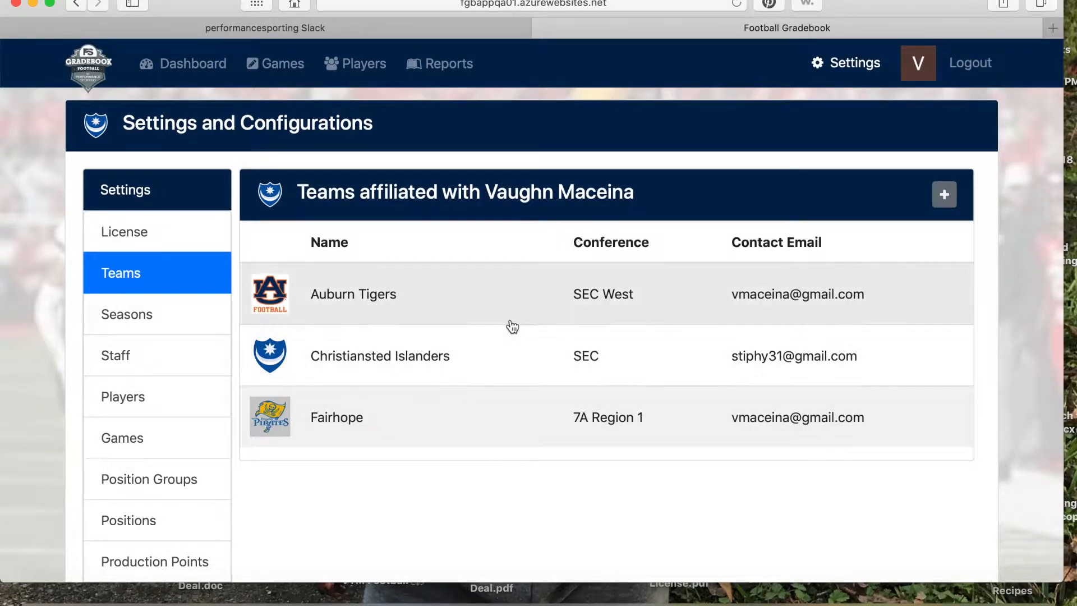
left_click(945, 195)
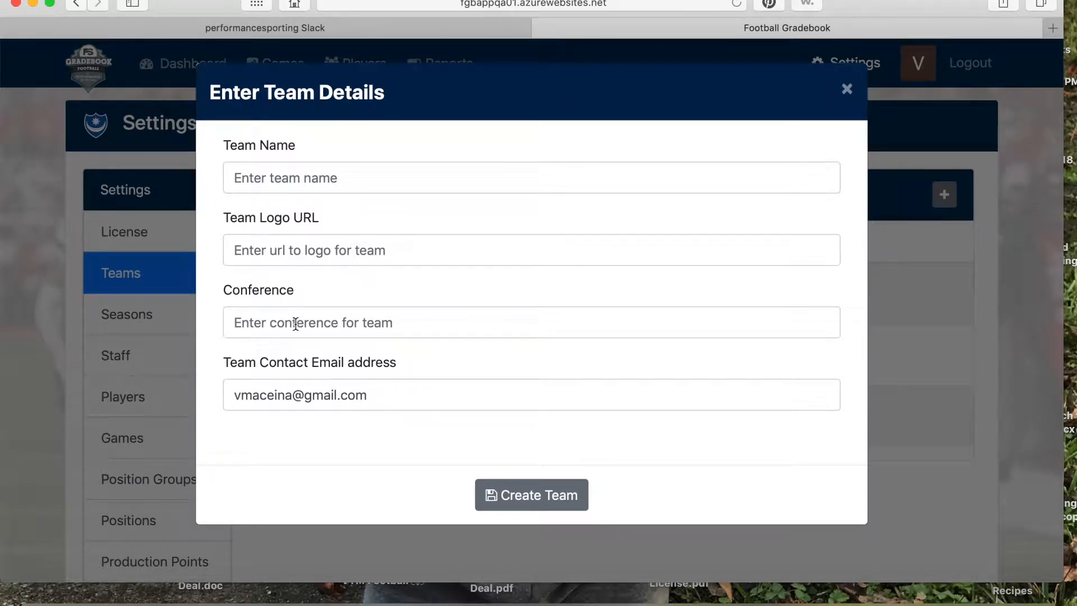
left_click(846, 91)
Show the team's seasons and inspect the blank season details form, closing it without creating a season.
left_click(144, 330)
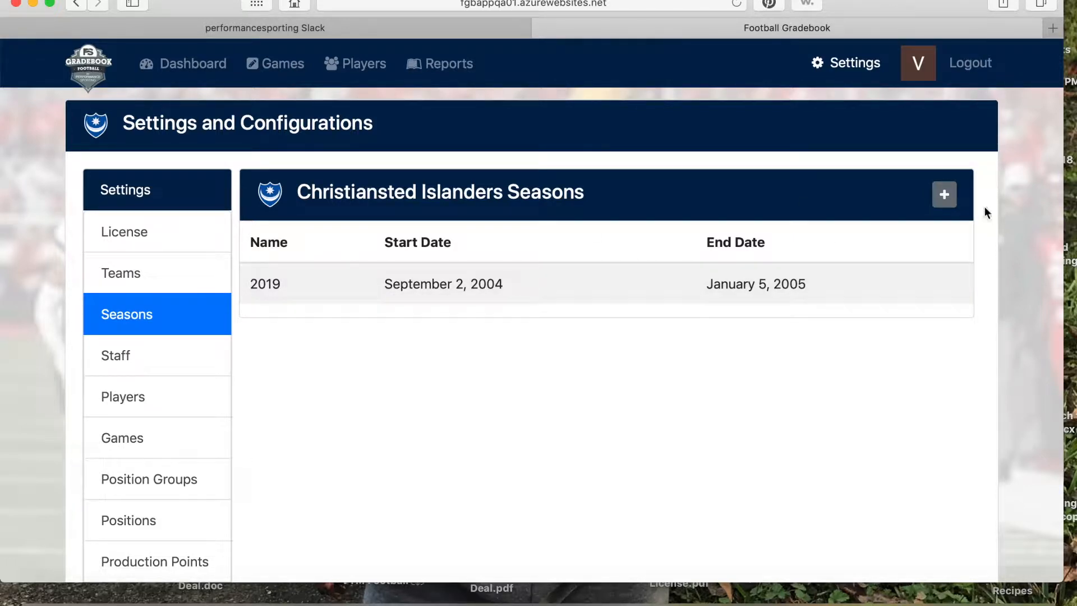
left_click(946, 197)
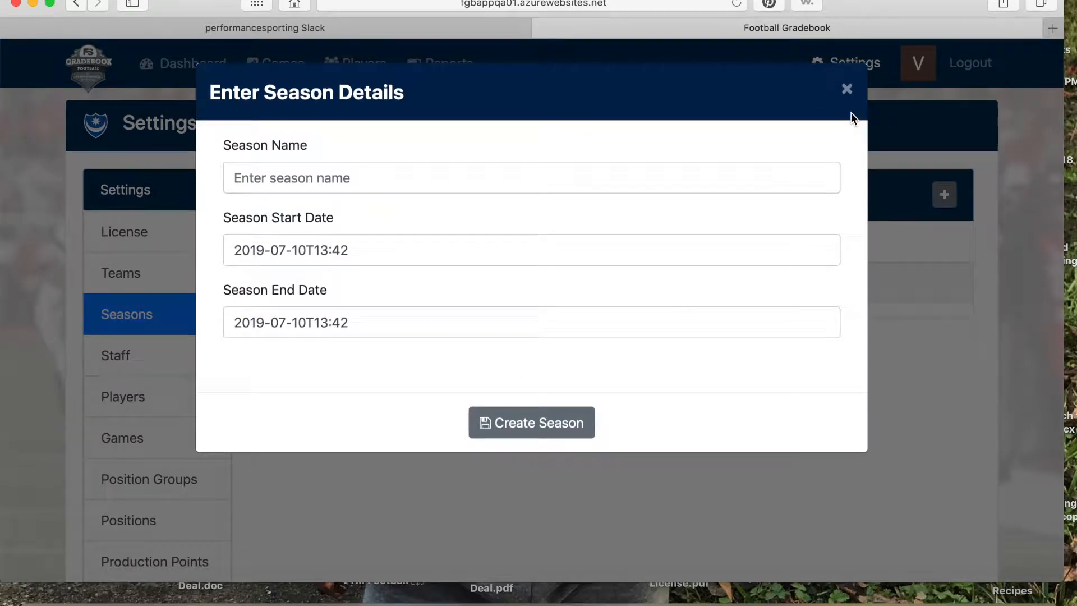
left_click(846, 90)
Start a new invite from the team's staff list and check the Side, User Role and Player choices without changing them.
left_click(137, 362)
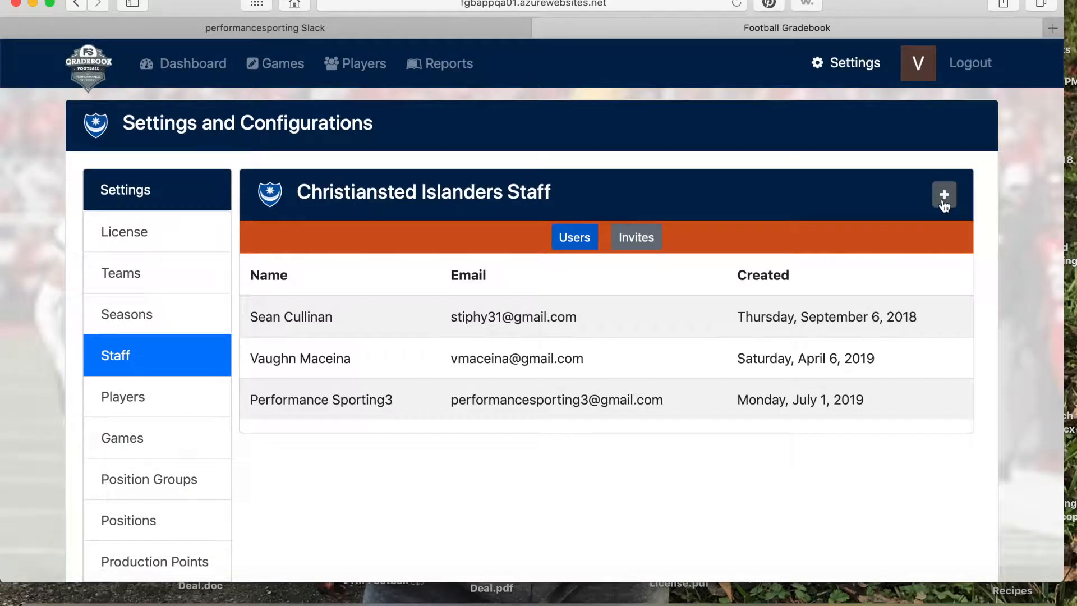
left_click(944, 195)
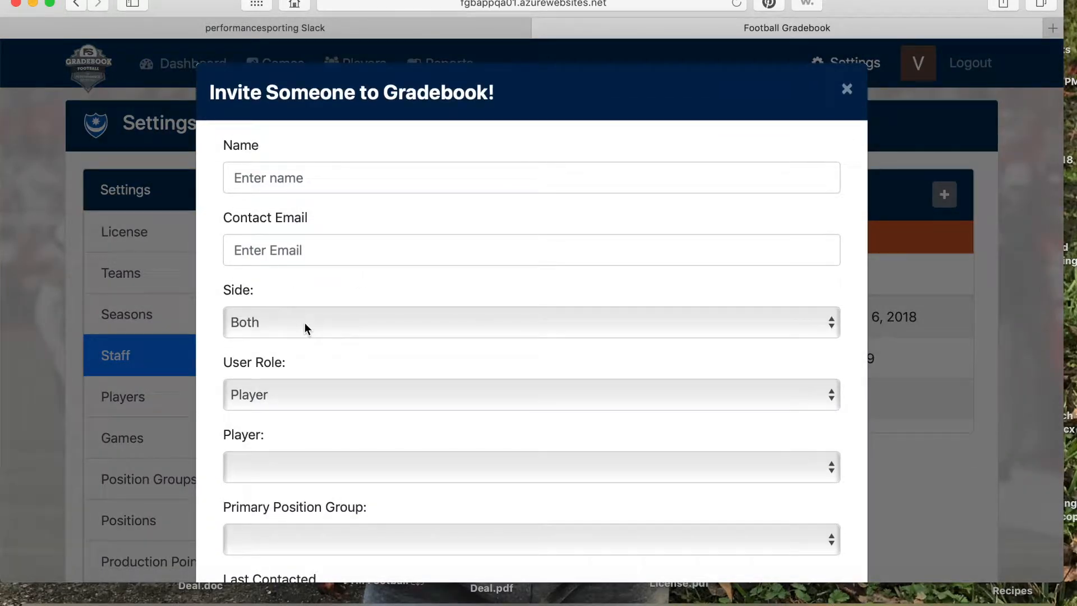
left_click(305, 327)
left_click(296, 362)
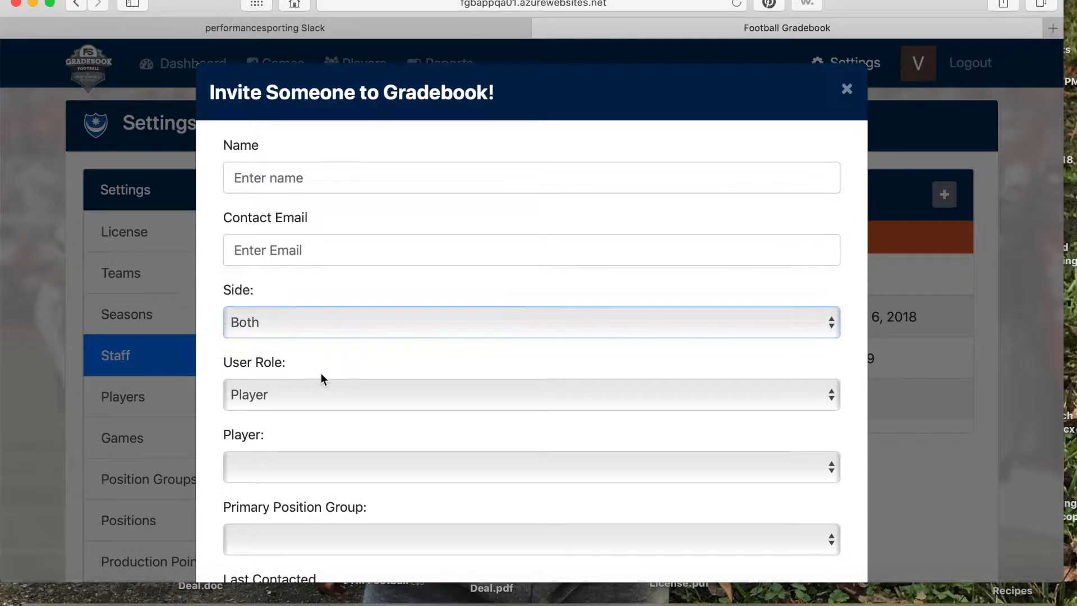
scroll(321, 373, "down", 3)
left_click(301, 328)
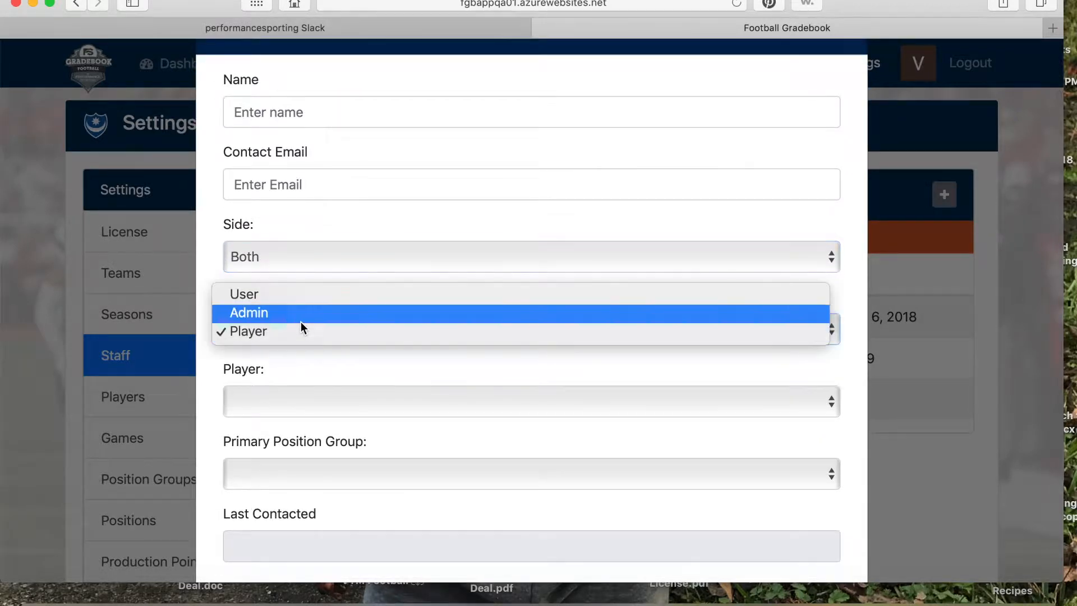
left_click(281, 356)
left_click(315, 394)
left_click(296, 372)
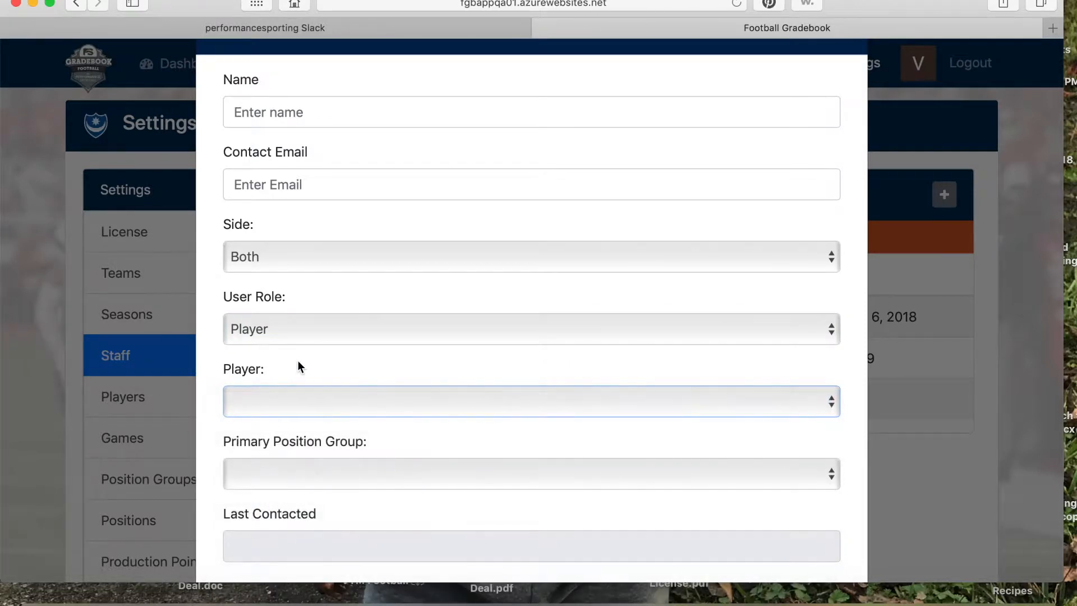
Check the Primary Position Group choices in the staff invite form and close it without sending an invite.
scroll(299, 358, "down", 1)
scroll(299, 358, "down", 3)
left_click(302, 355)
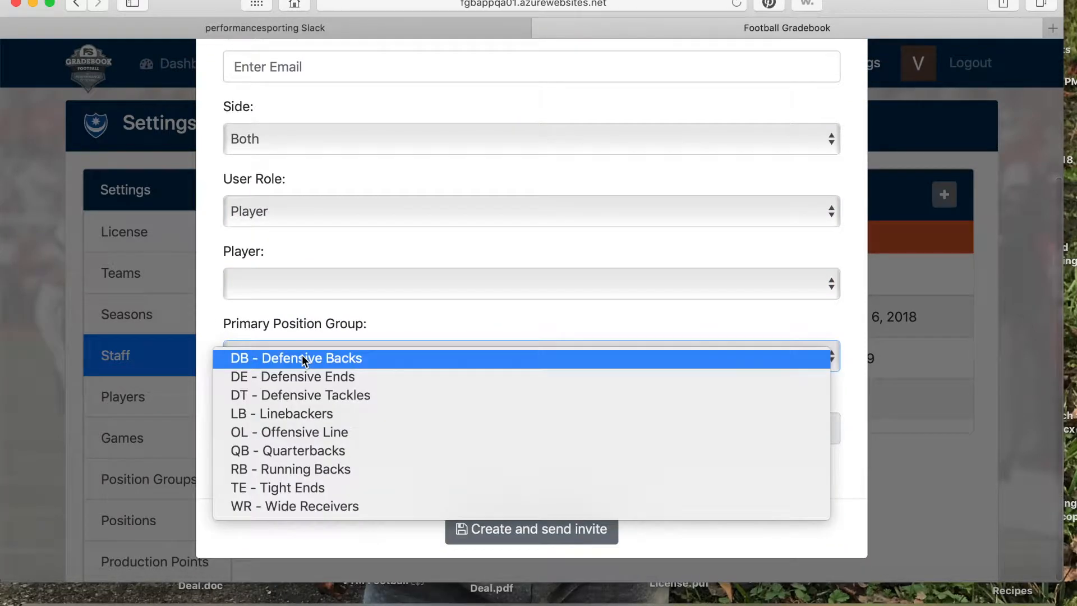
left_click(310, 303)
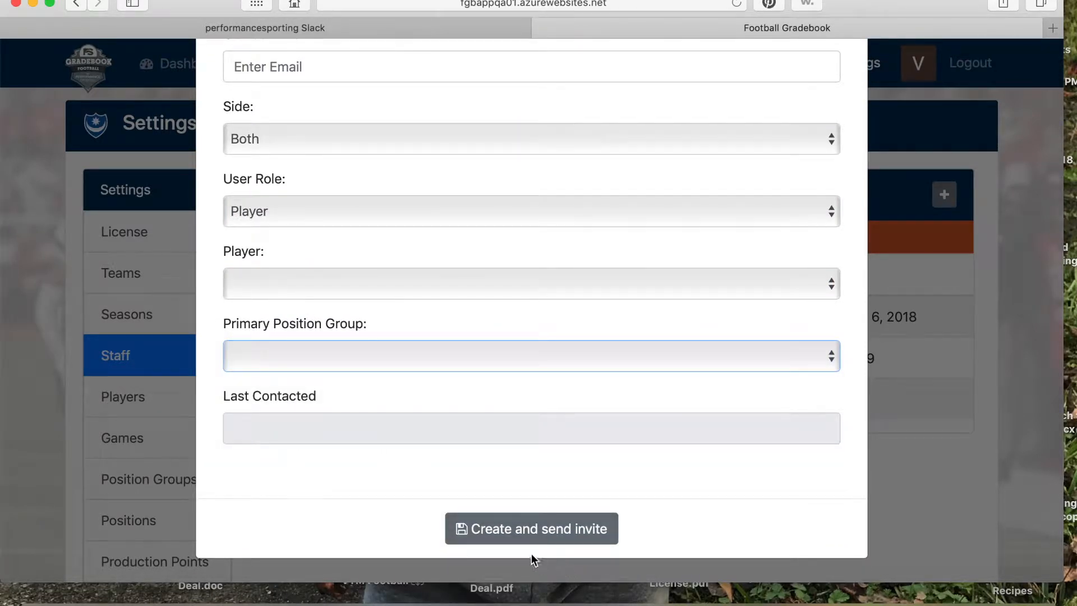
scroll(672, 449, "up", 4)
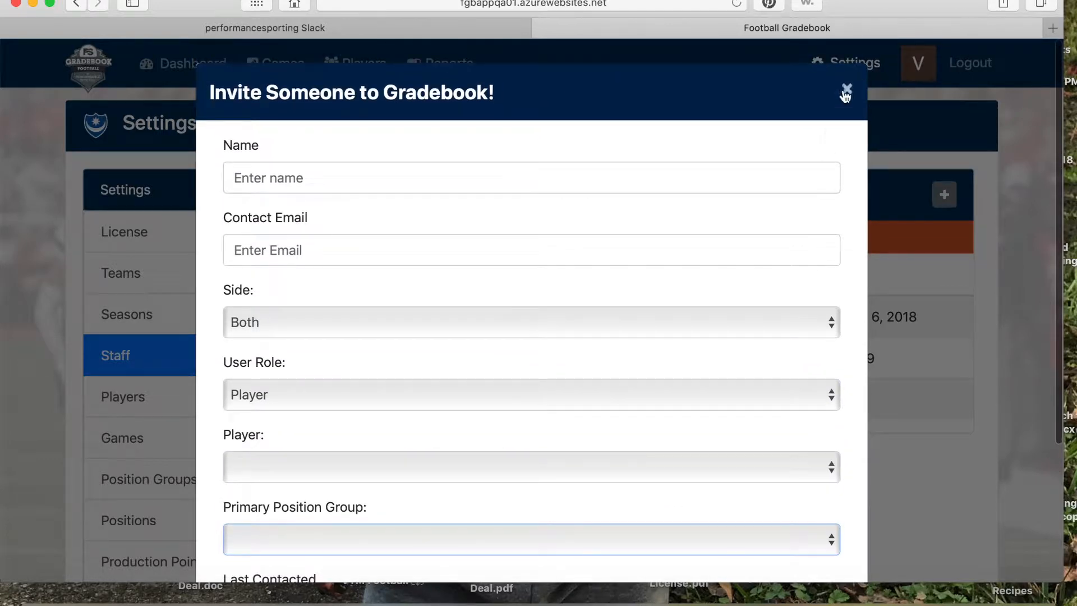
left_click(842, 93)
Start a new player entry for the 2019 season and try raising and lowering the Team Rank, ending at 1.
left_click(136, 412)
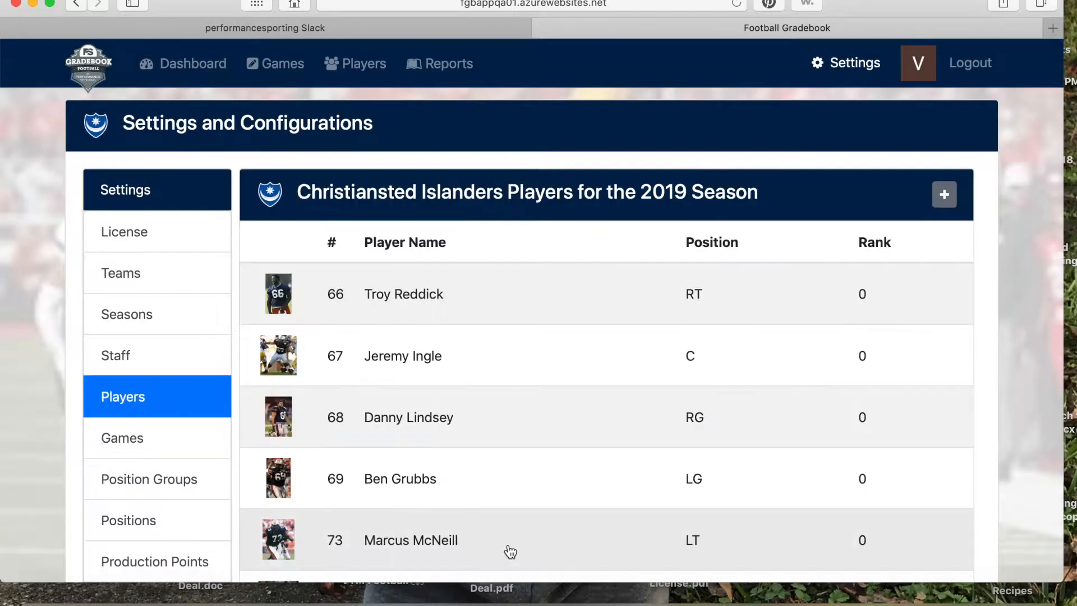
left_click(945, 201)
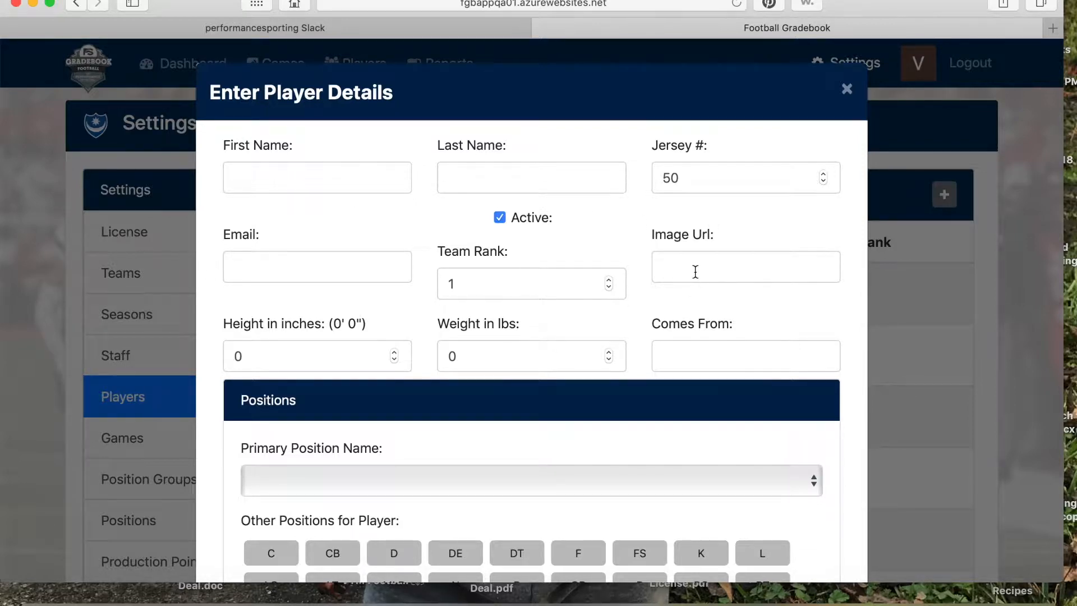
left_click(609, 280)
left_click(609, 287)
left_click(611, 281)
left_click(609, 280)
left_click(609, 288)
left_click(609, 288)
Check the primary and other position choices in the player details form and close it without creating a player.
scroll(439, 368, "down", 5)
scroll(439, 366, "down", 1)
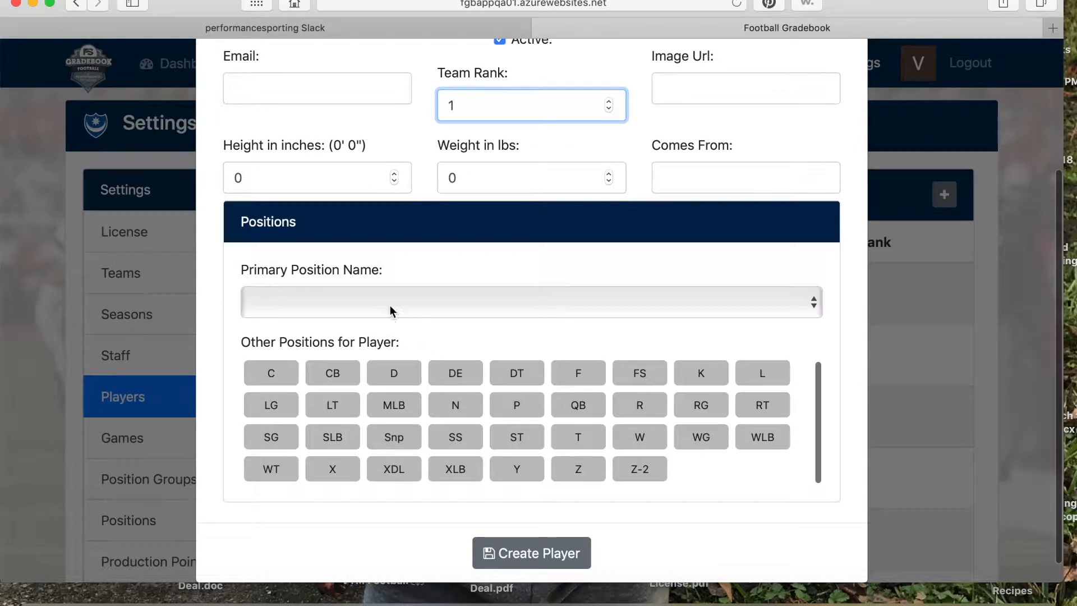
left_click(361, 306)
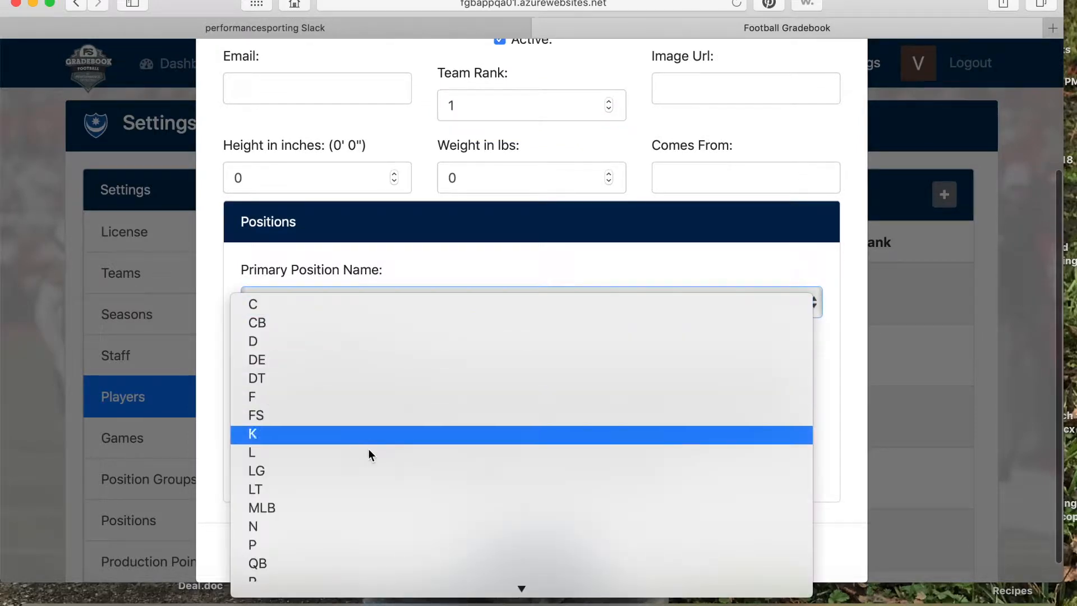
left_click(354, 270)
scroll(294, 269, "down", 1)
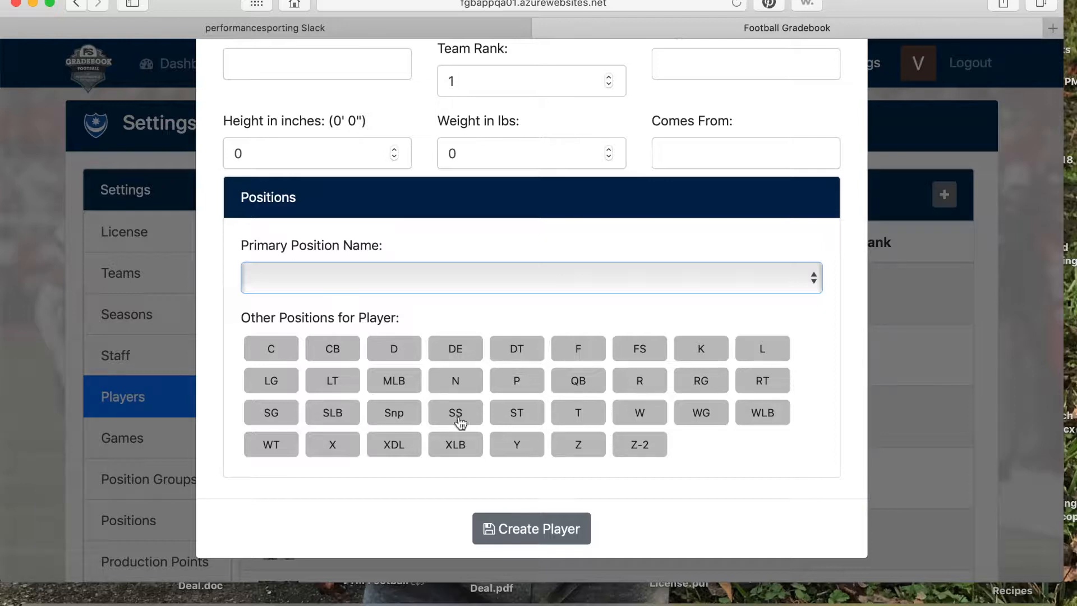
scroll(806, 101, "up", 5)
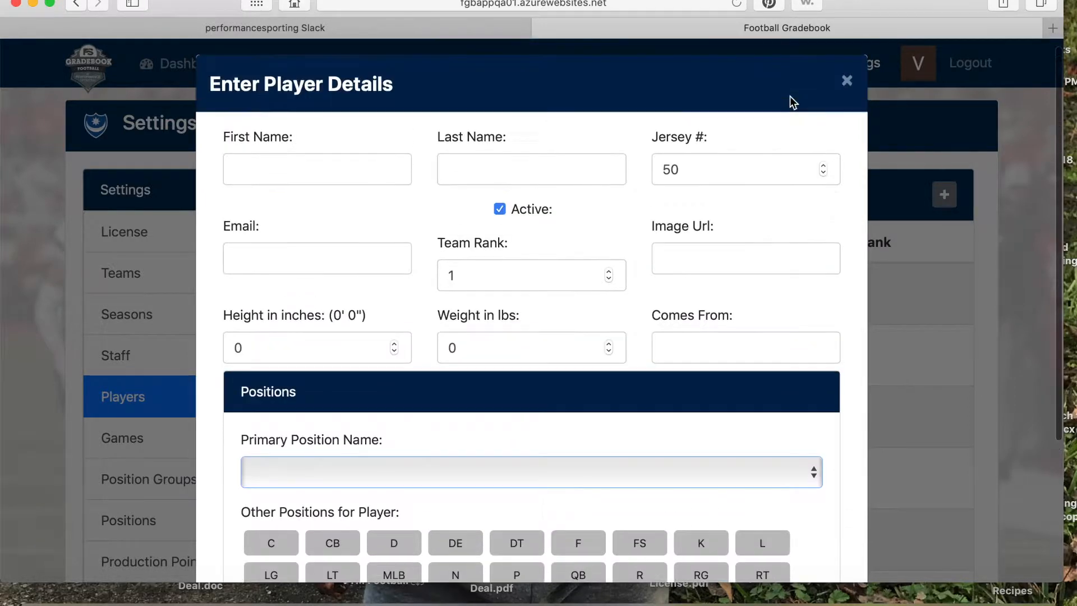
left_click(843, 100)
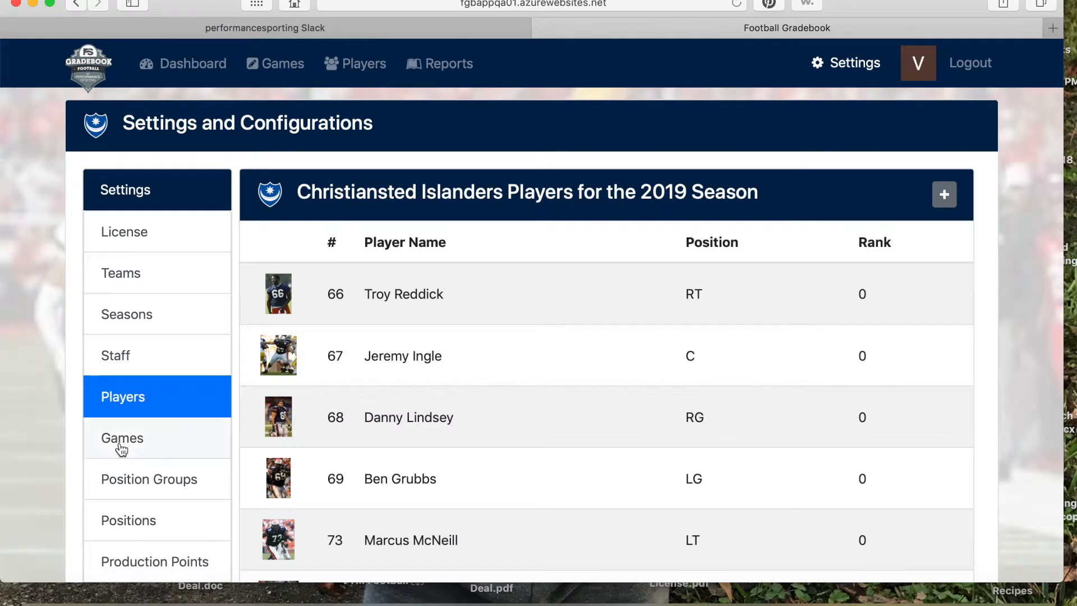
Show the Christiansted Islanders games for the 2019 season in the settings and look through the whole list.
left_click(117, 445)
scroll(447, 460, "down", 5)
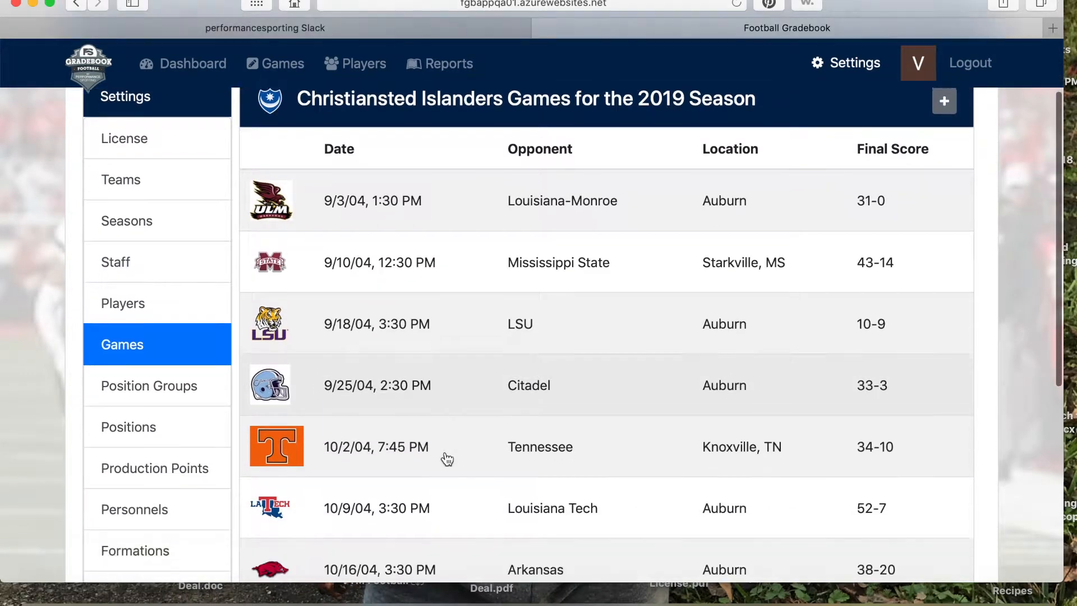
scroll(539, 446, "down", 10)
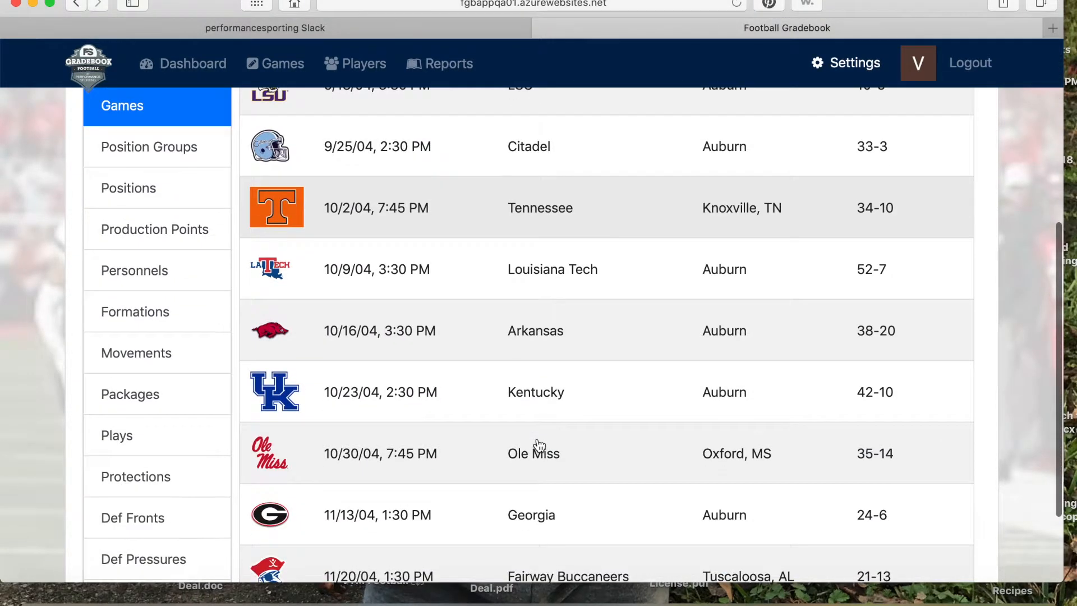
scroll(567, 432, "up", 15)
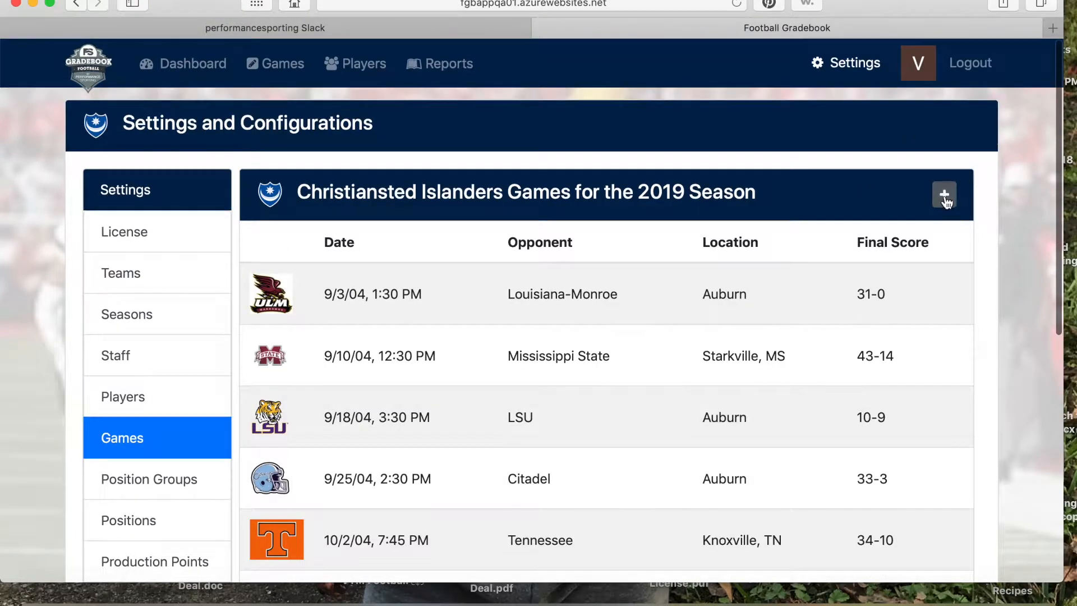
Look over the fields of a new game entry for the 2019 season and close the form without creating a game.
left_click(945, 196)
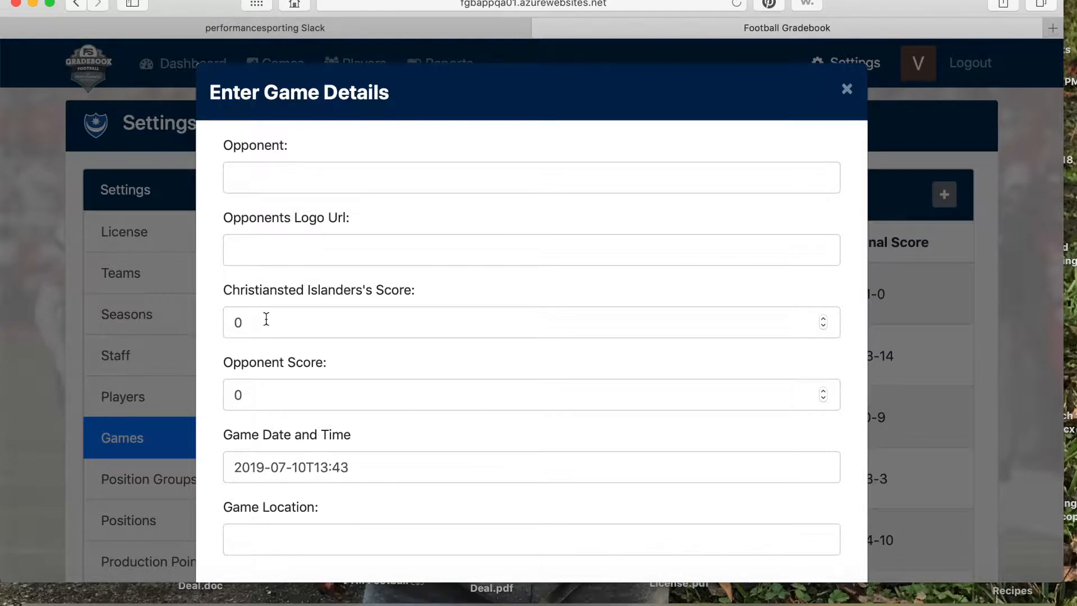
scroll(267, 416, "down", 3)
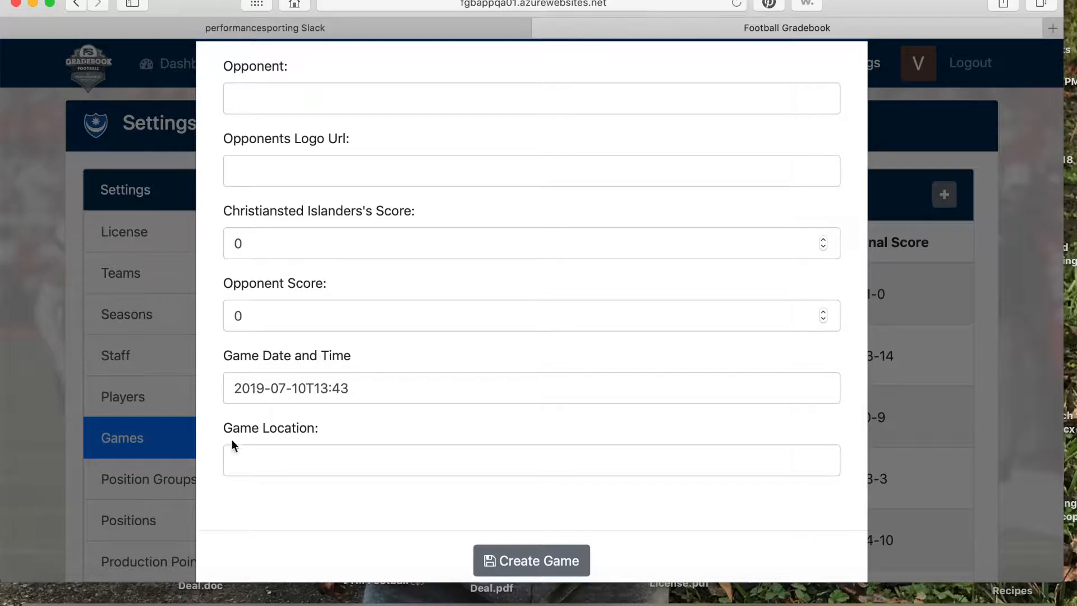
scroll(354, 497, "down", 1)
scroll(644, 358, "up", 4)
left_click(846, 90)
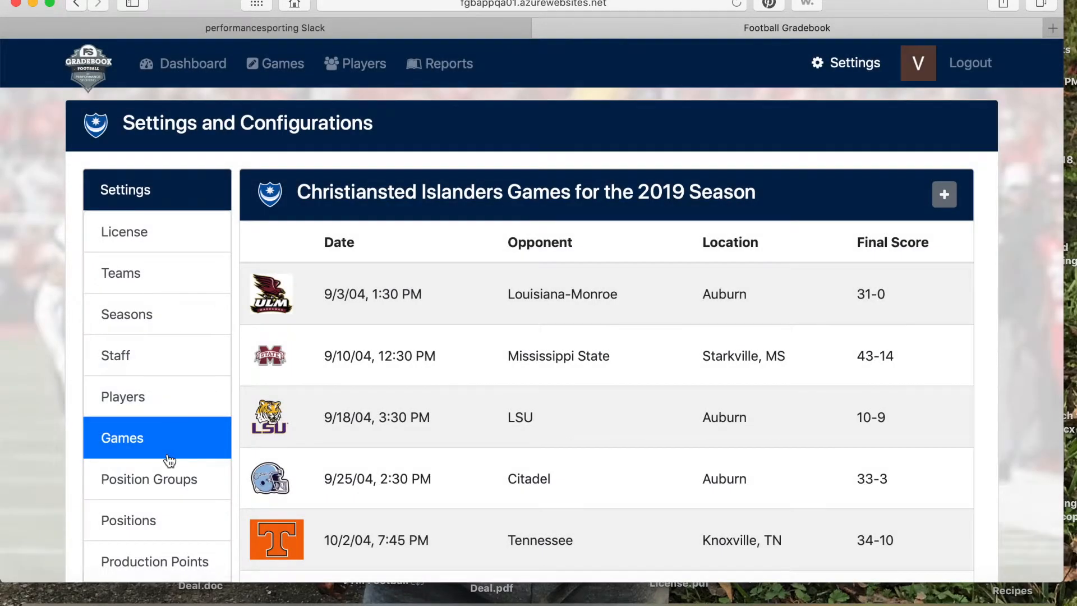
Show the Christiansted Islanders position groups in the settings and look through the whole list.
left_click(149, 485)
scroll(435, 552, "down", 1)
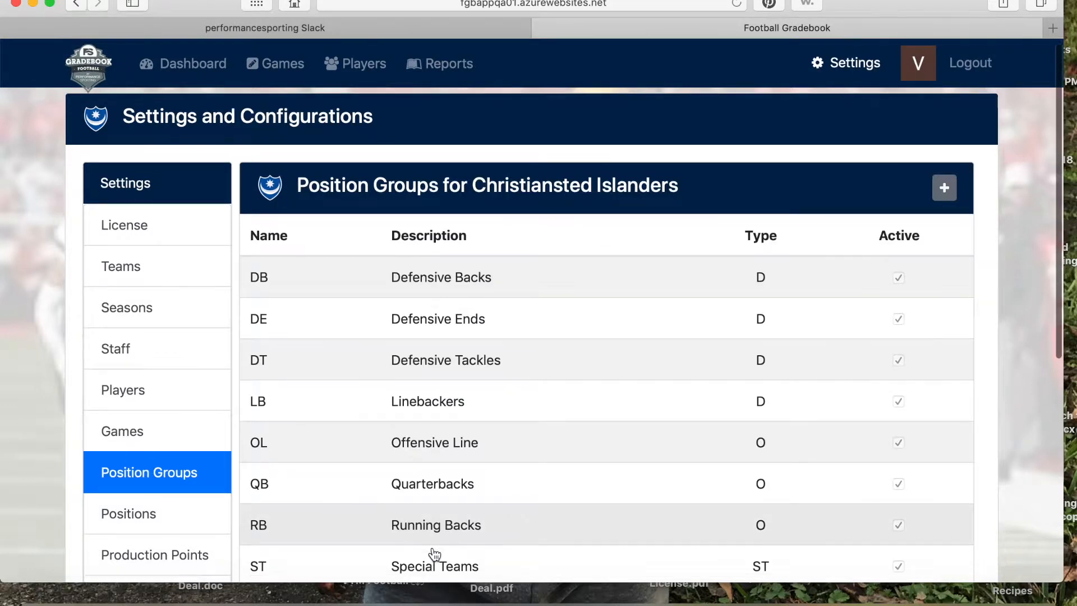
scroll(434, 553, "down", 5)
scroll(370, 543, "up", 5)
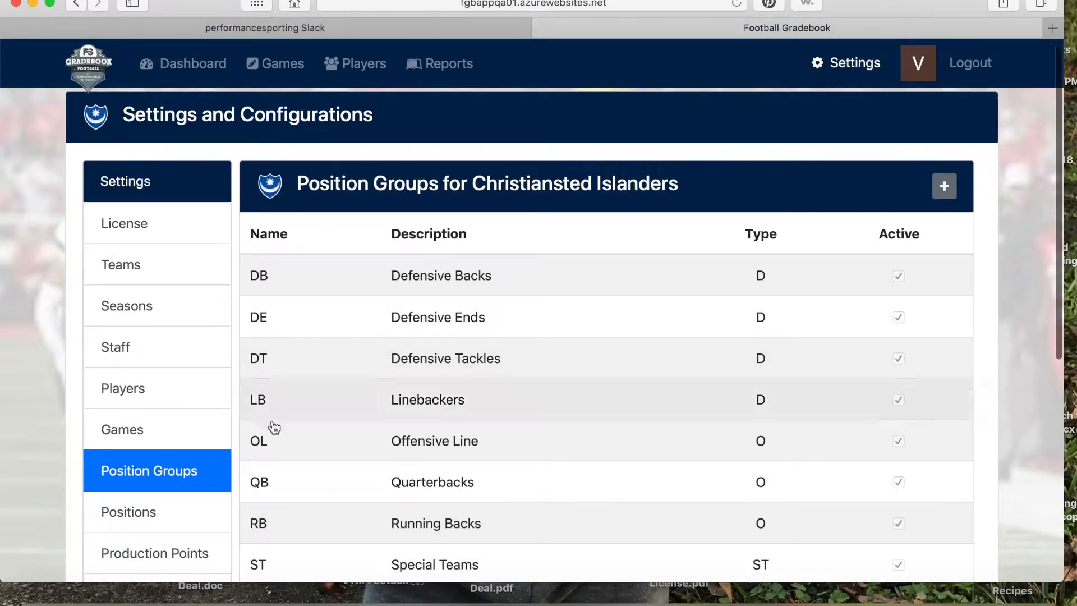
Review the details of the Defensive Backs position group and check its Type choices, keeping Defense.
left_click(430, 277)
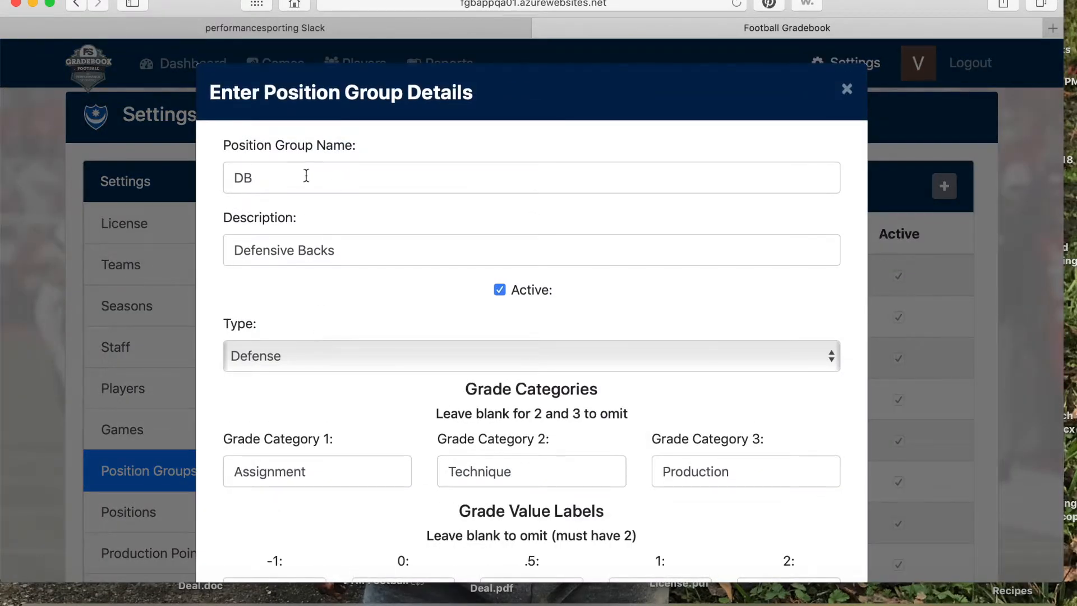
left_click(273, 179)
left_click(272, 250)
scroll(335, 286, "down", 4)
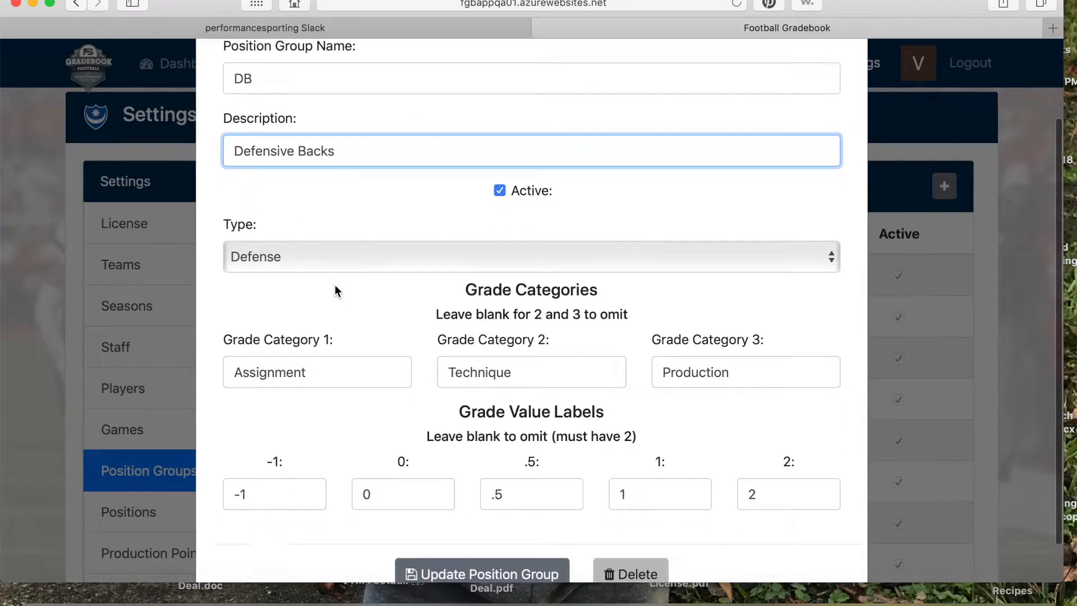
left_click(351, 251)
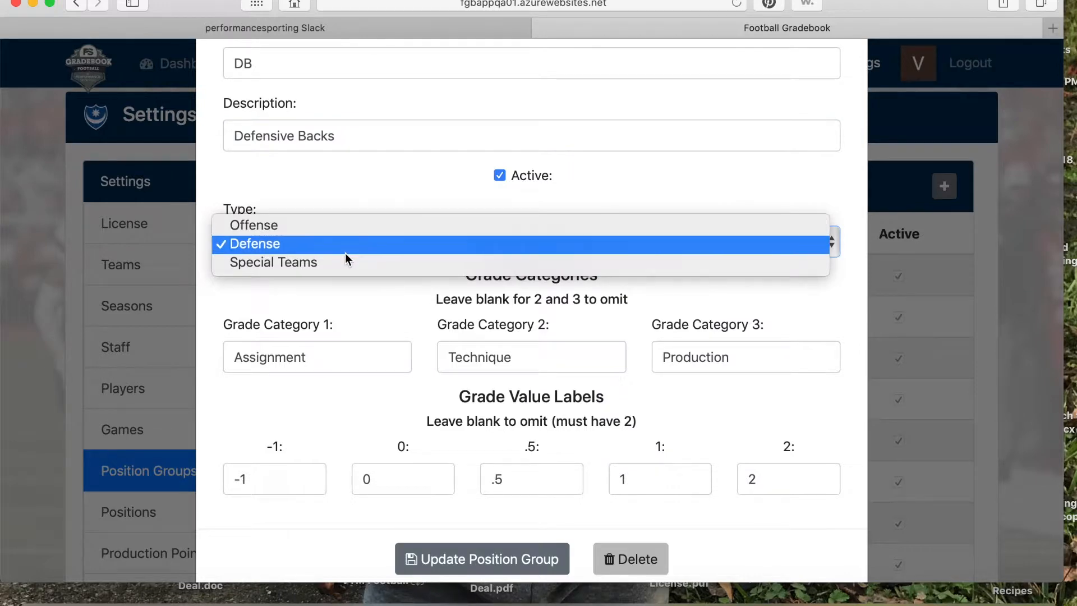
left_click(332, 292)
scroll(551, 364, "down", 1)
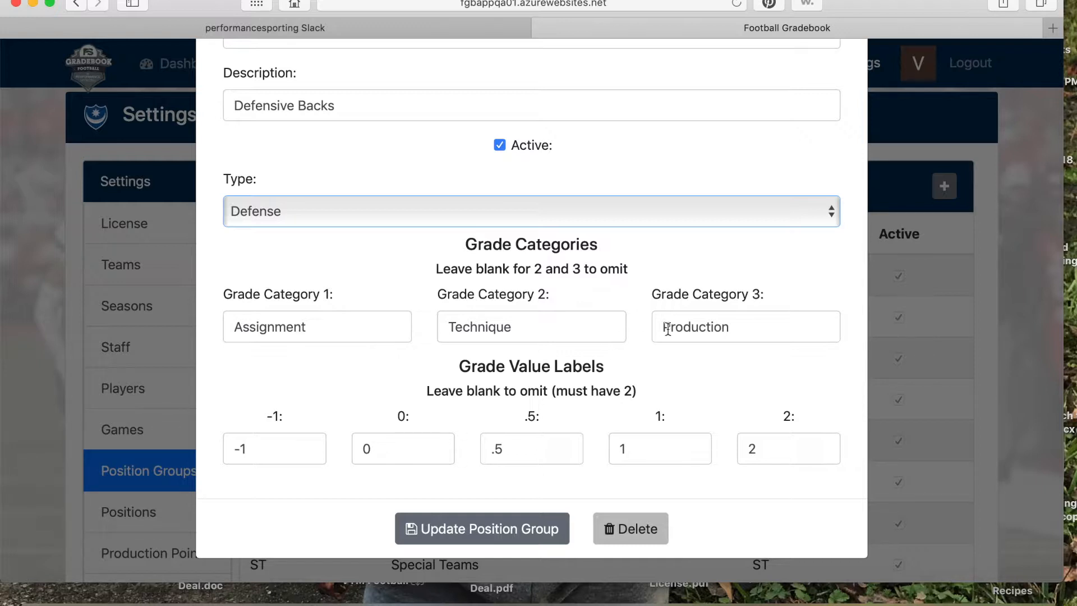
Try setting the Defensive Backs grade categories to Alignment and Production, leaving Grade Category 3 blank.
left_click_drag(349, 333, 115, 333)
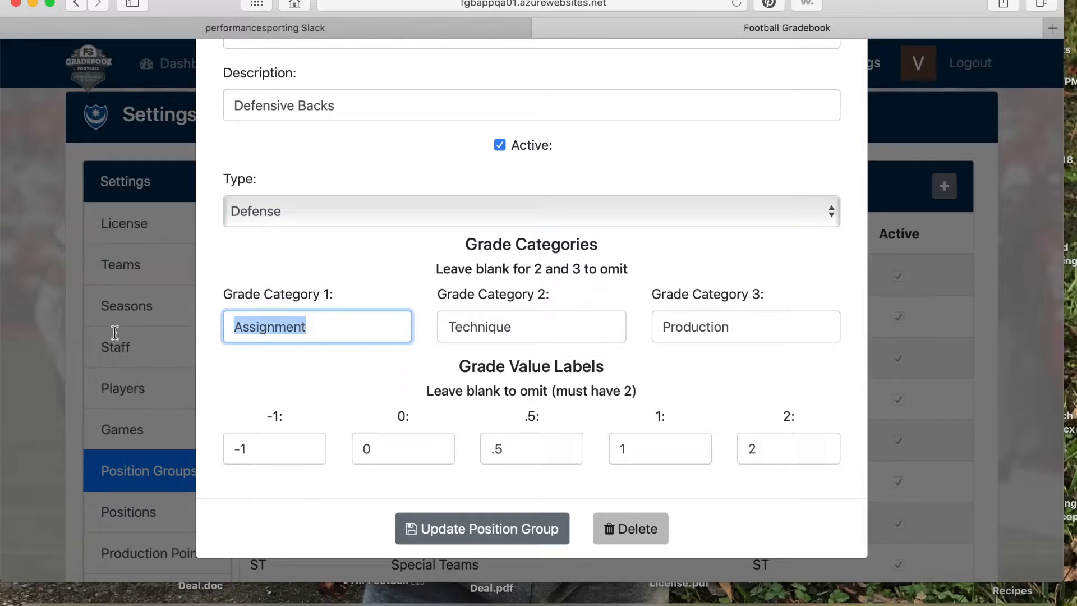
key("BackSpace")
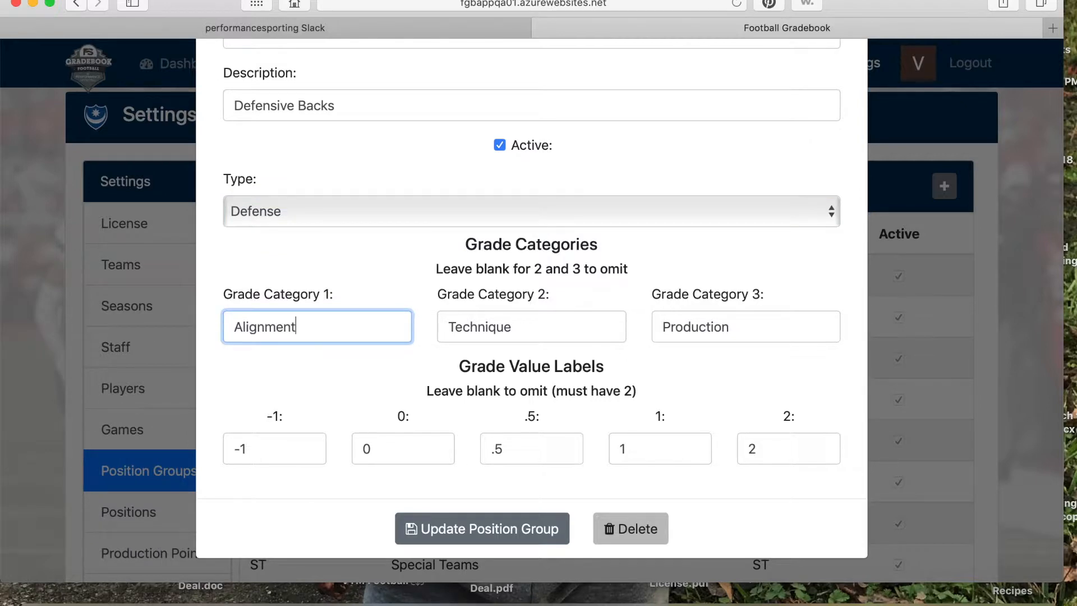
key("Tab")
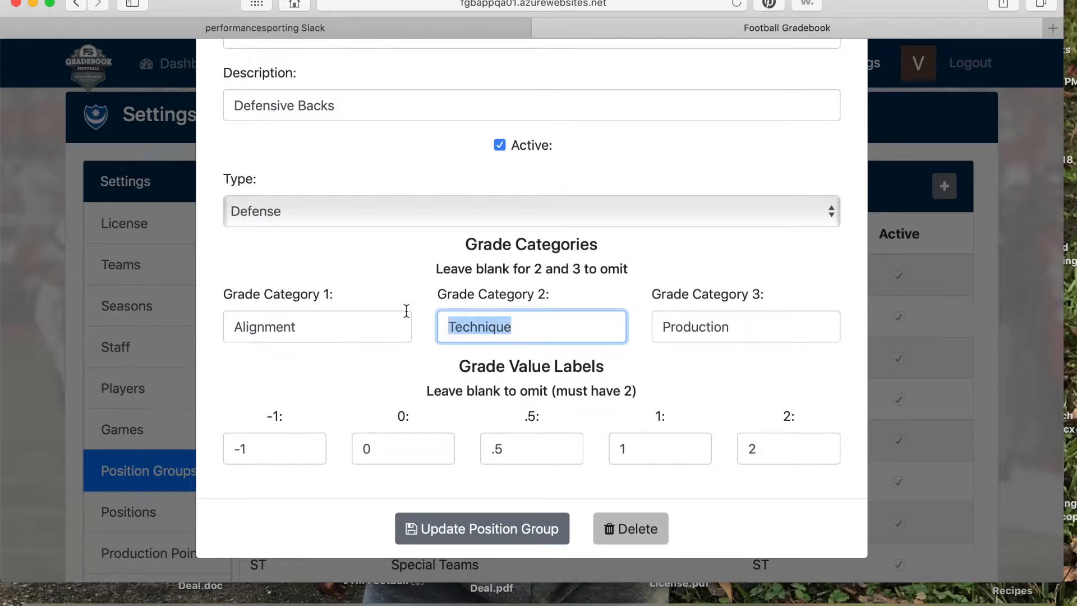
type("Product")
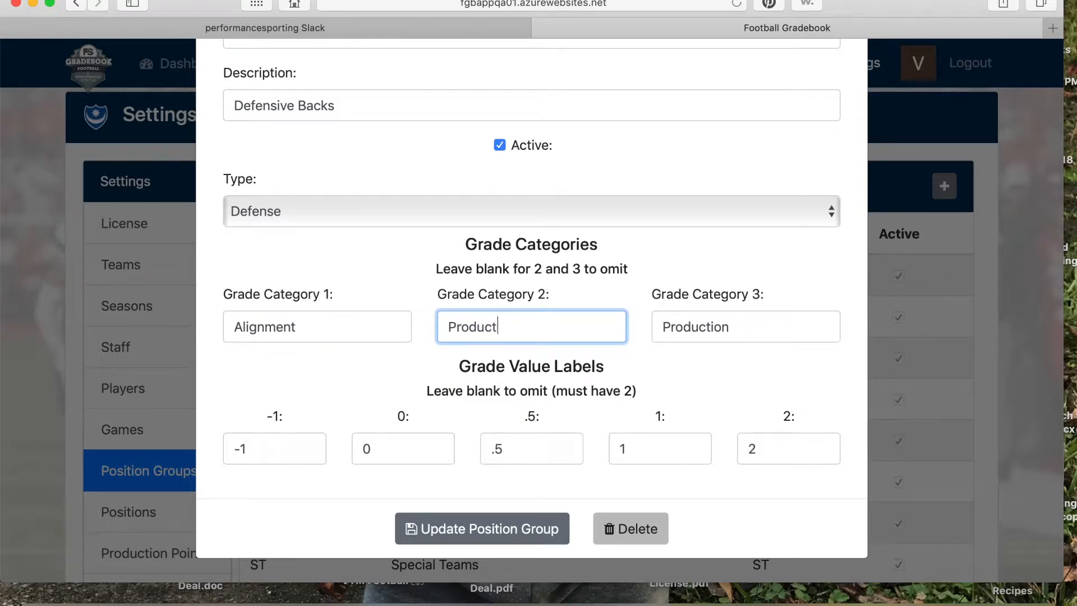
key("Tab")
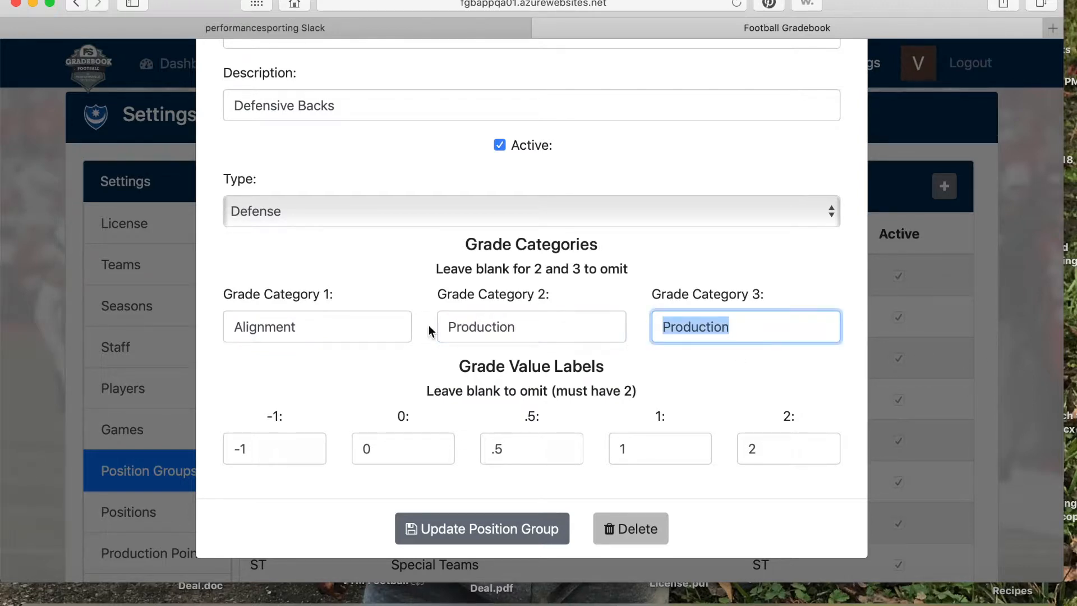
key("BackSpace")
left_click(541, 383)
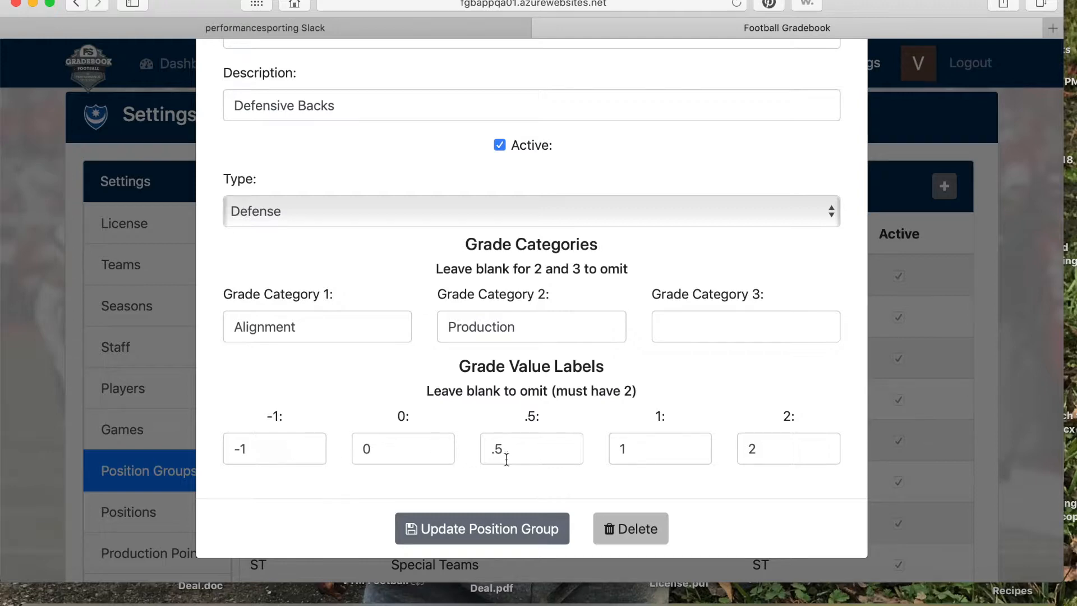
Try blanking the Defensive Backs grade value labels for 2, .5 and -1.
double_click(781, 455)
key("BackSpace")
double_click(514, 449)
key("BackSpace")
double_click(264, 449)
key("BackSpace")
left_click(335, 332)
left_click(454, 418)
Try labelling grade value 1 as "+" and 0 as "-", and close the Defensive Backs form without updating it.
double_click(635, 446)
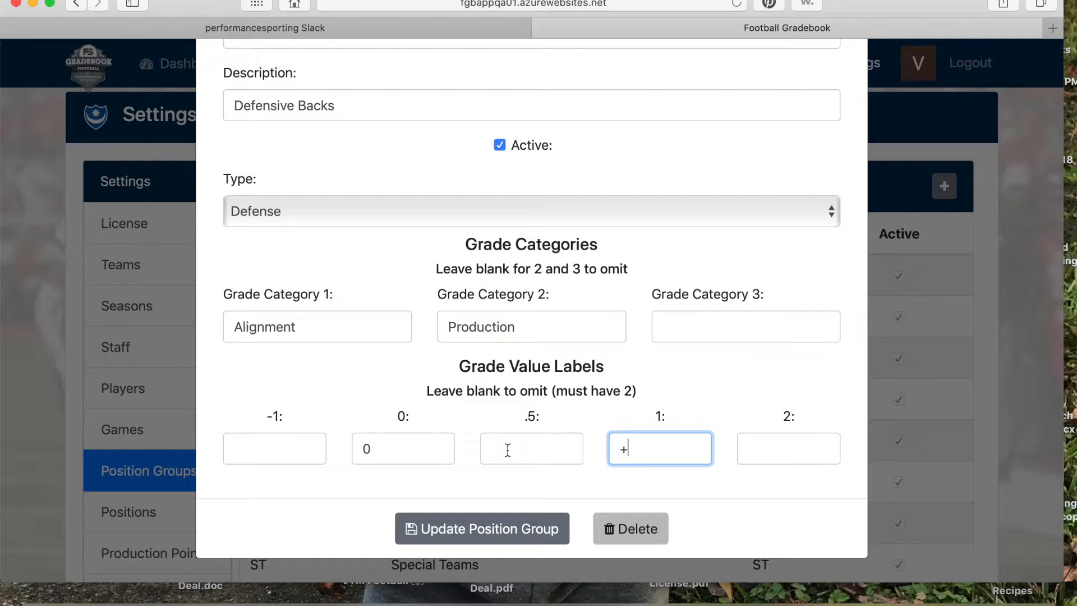
double_click(362, 447)
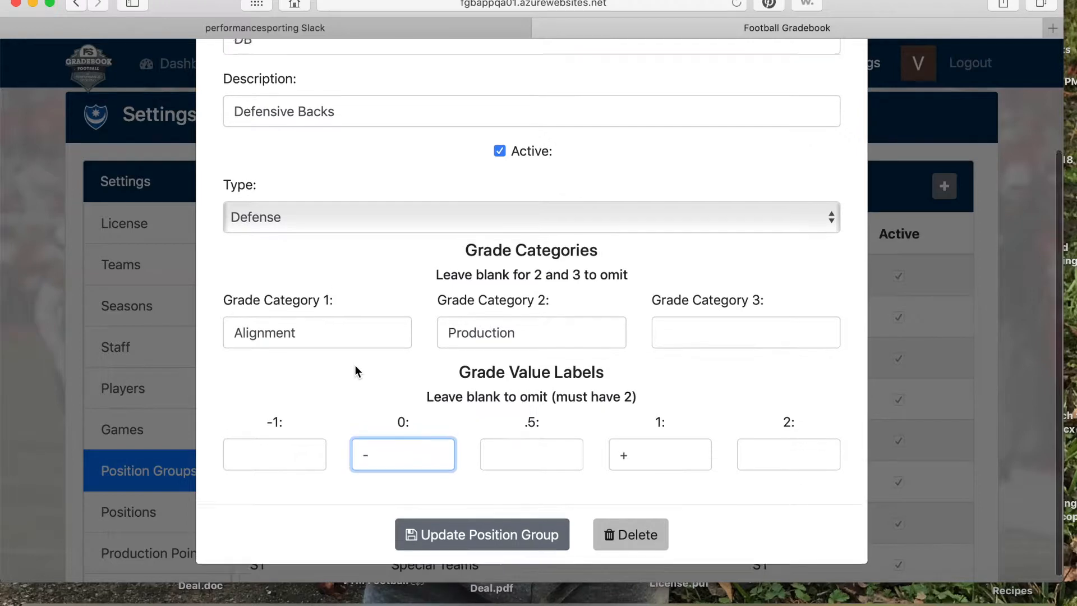
scroll(355, 365, "up", 3)
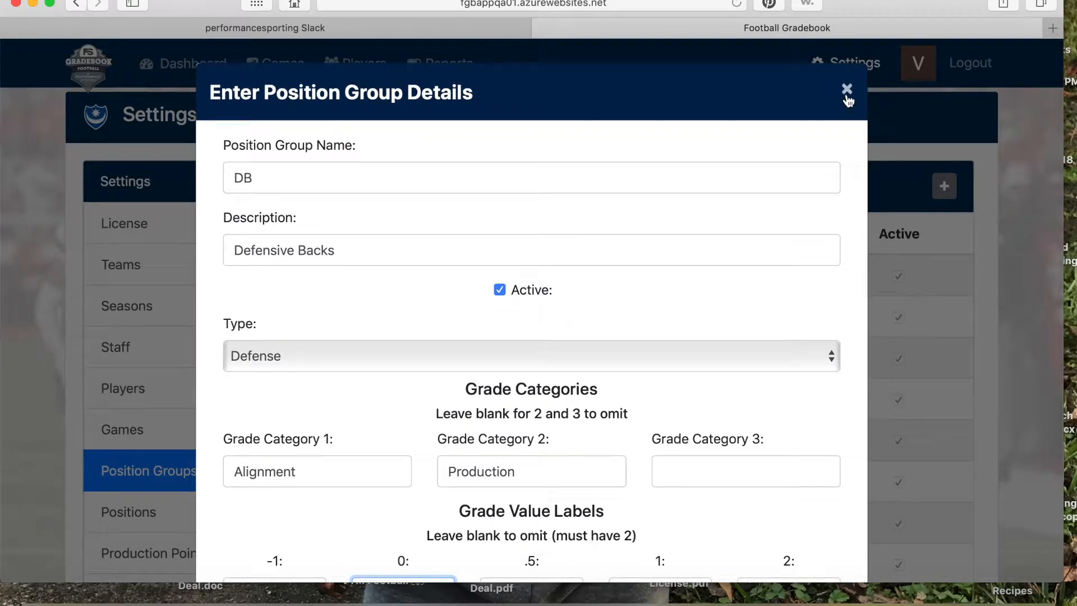
left_click(848, 90)
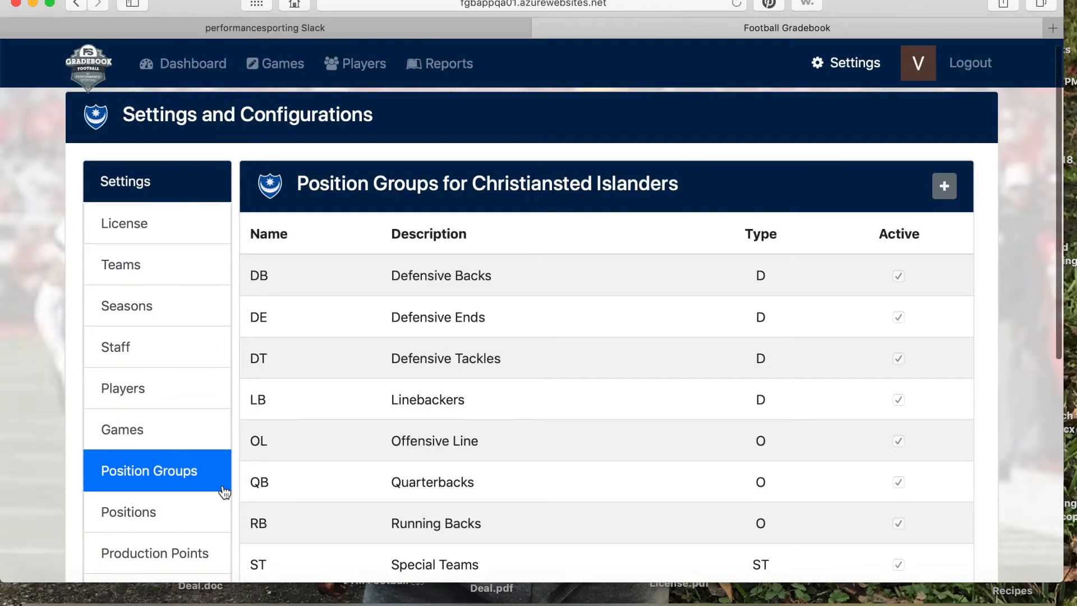
Show the positions list in the settings, review the Defensive End details and close them without changes.
scroll(202, 488, "down", 3)
left_click(133, 425)
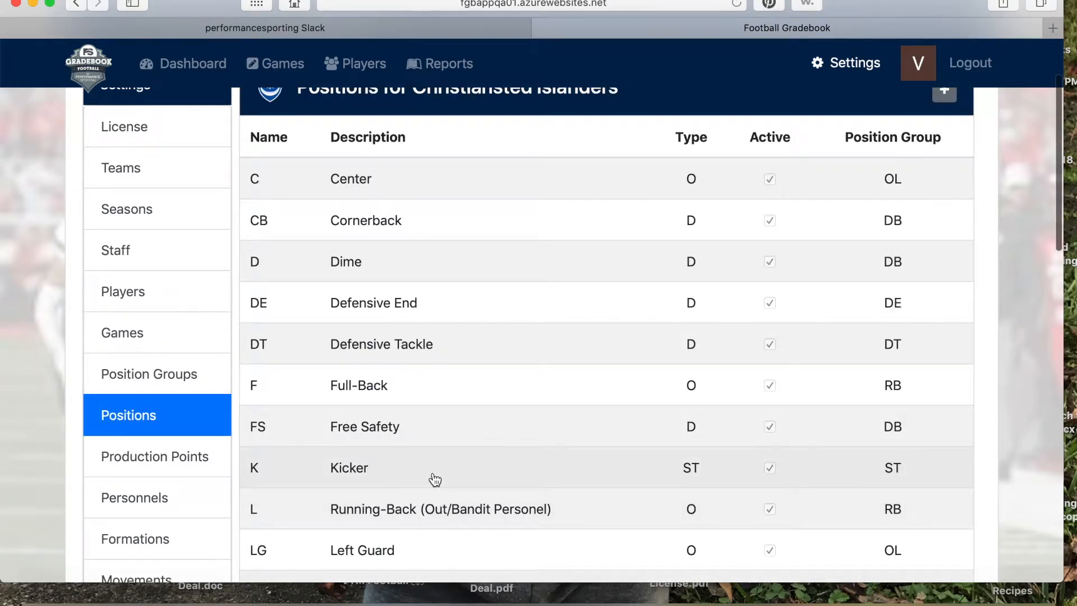
left_click(379, 312)
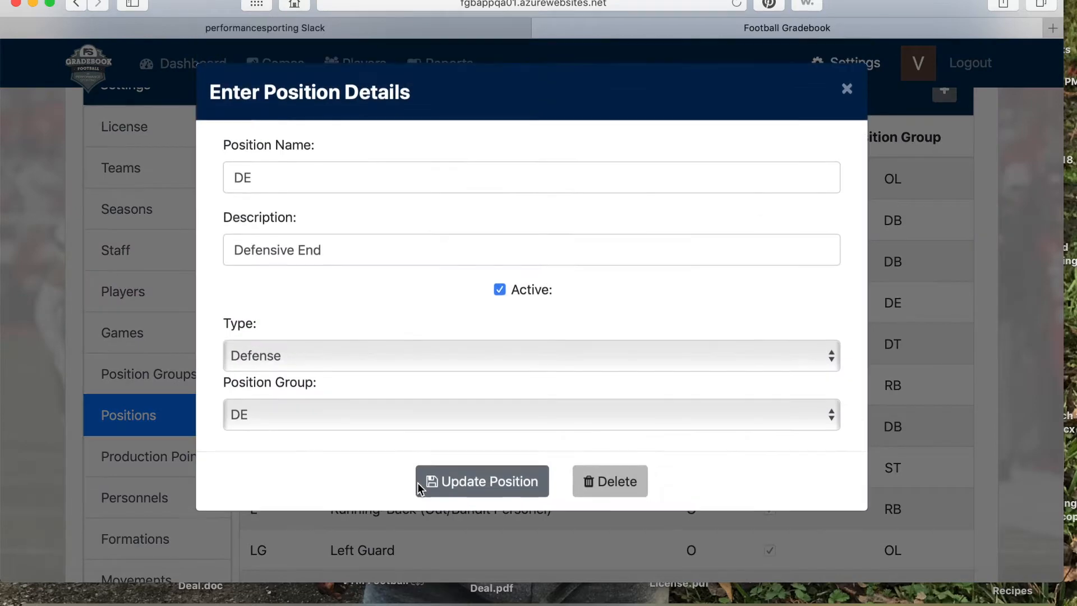
left_click(847, 89)
Show the Christiansted Islanders production points and look through their names, descriptions, values and position groups.
left_click(134, 463)
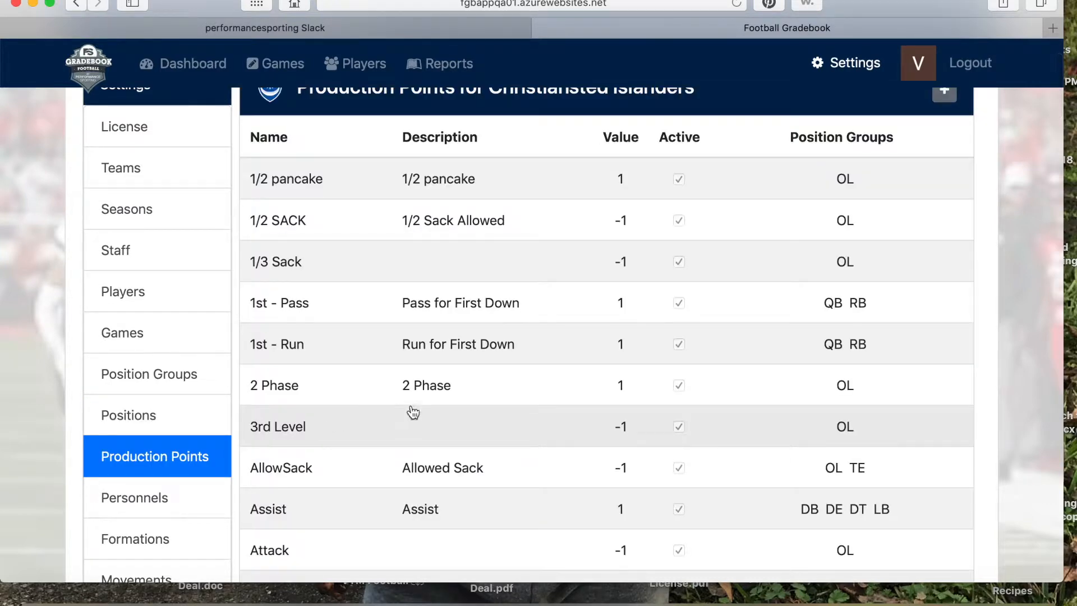
scroll(417, 413, "down", 5)
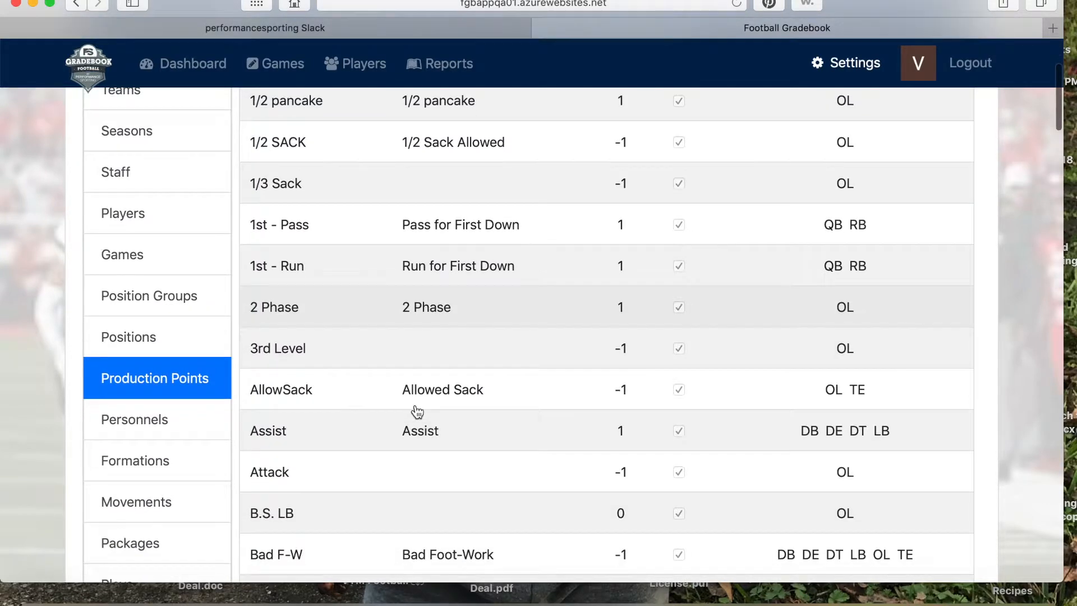
scroll(416, 413, "down", 6)
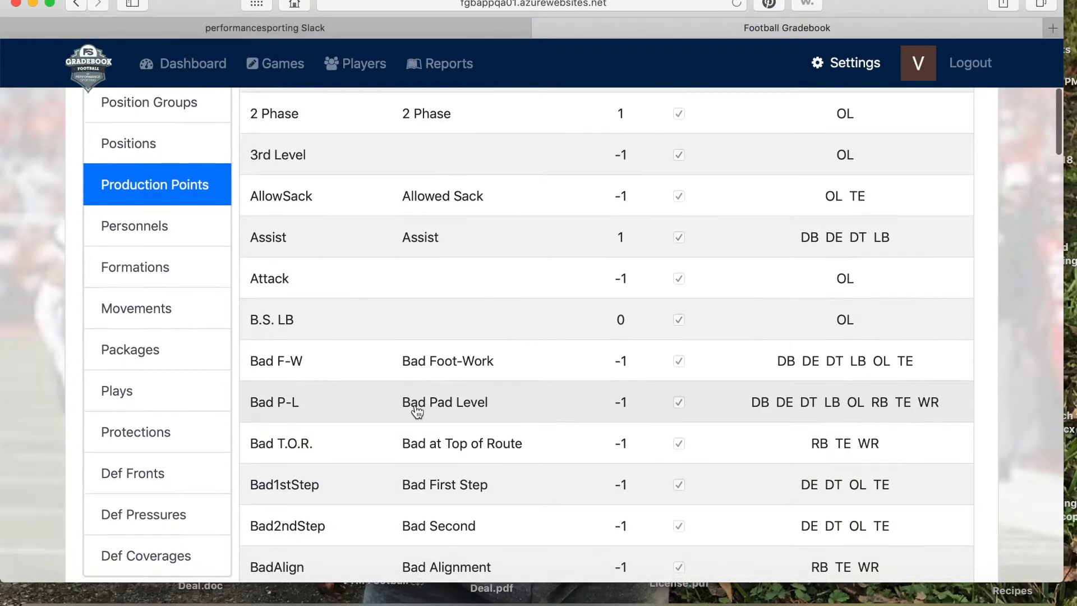
scroll(416, 413, "down", 4)
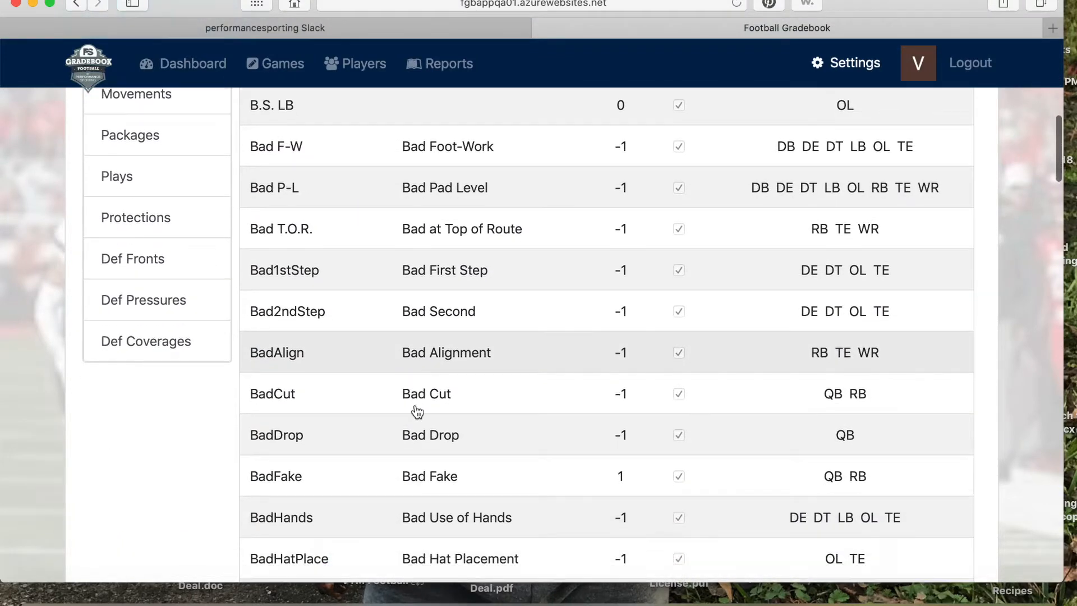
scroll(417, 413, "down", 3)
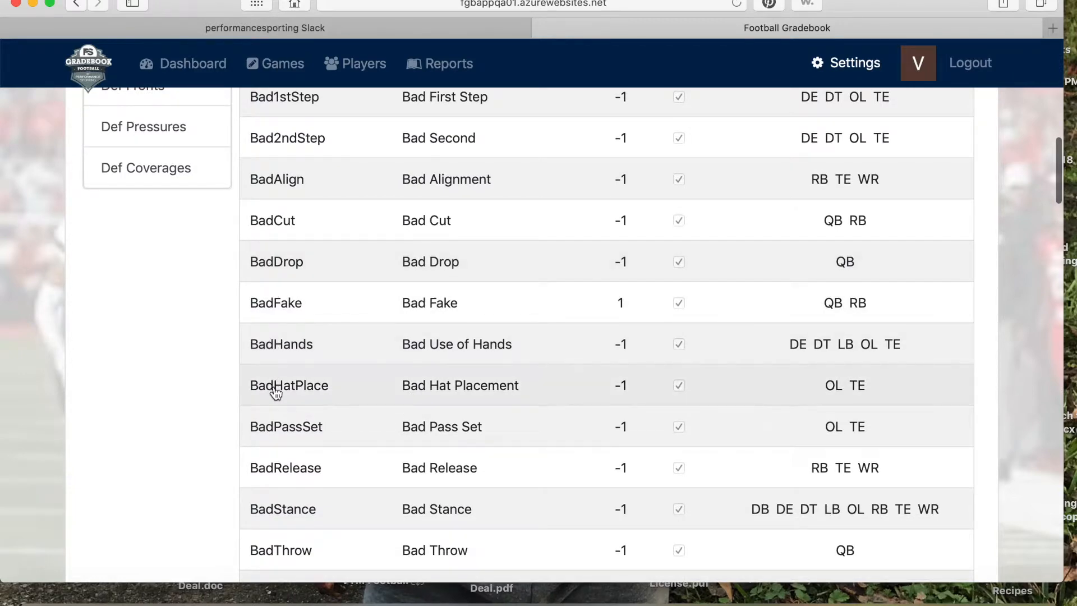
scroll(378, 443, "up", 3)
scroll(377, 443, "up", 10)
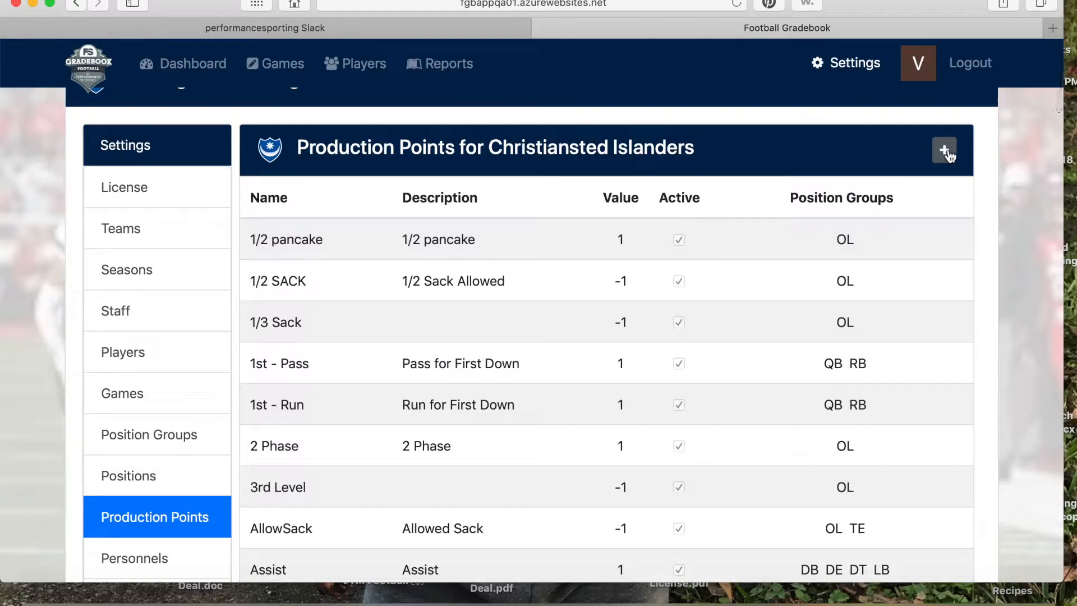
Try a new production point named Bad Eyes with the description "Poor eyes on play", lowering its value to -1 and returning it to 0.
left_click(946, 150)
left_click(292, 174)
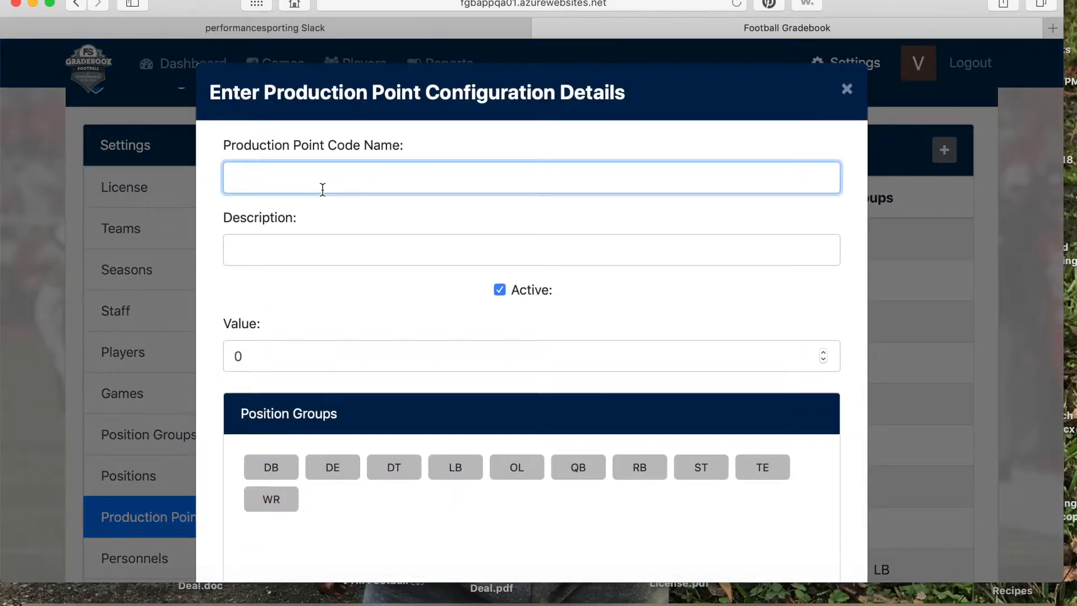
type("Bad Eyes")
left_click(316, 255)
type("Poor")
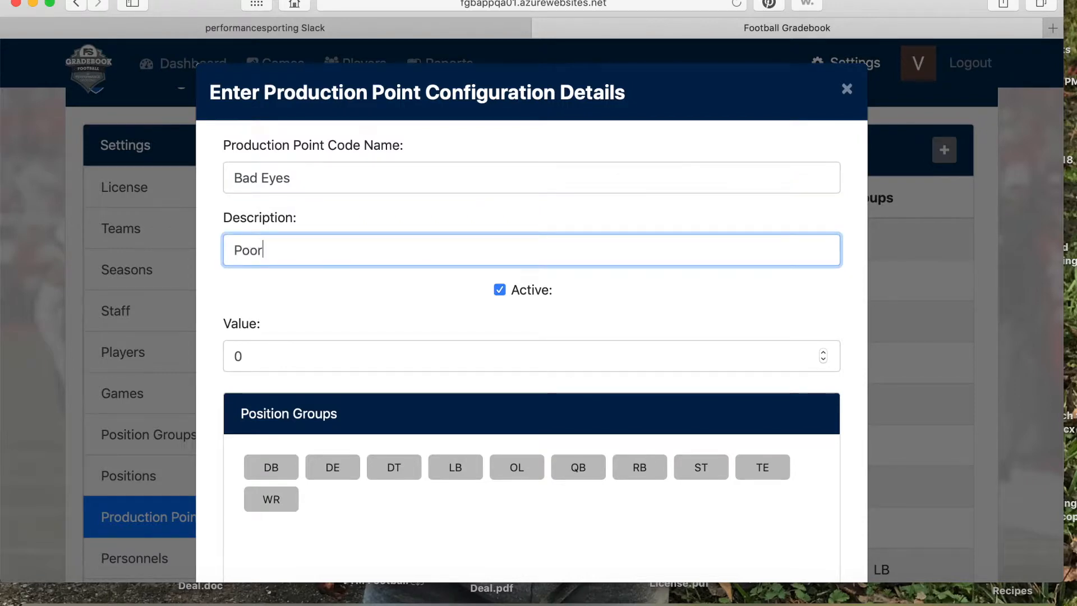
type(" eyes on play")
left_click(645, 351)
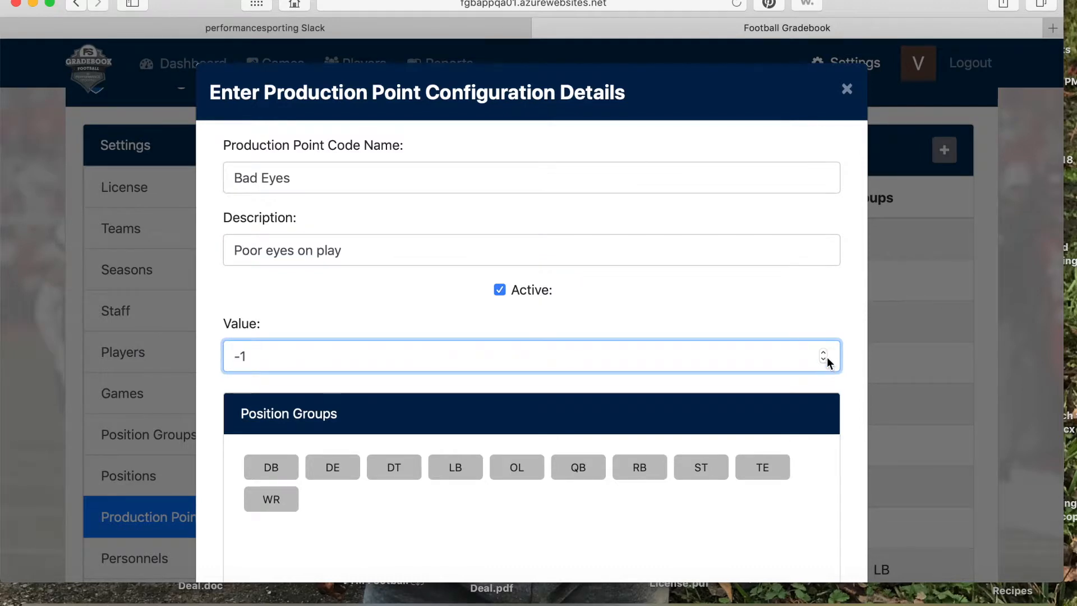
left_click(823, 352)
Try selecting and clearing the DB, DE, DT, LB and OL position groups for Bad Eyes, and close the form without creating it.
left_click(336, 468)
left_click(399, 468)
left_click(321, 469)
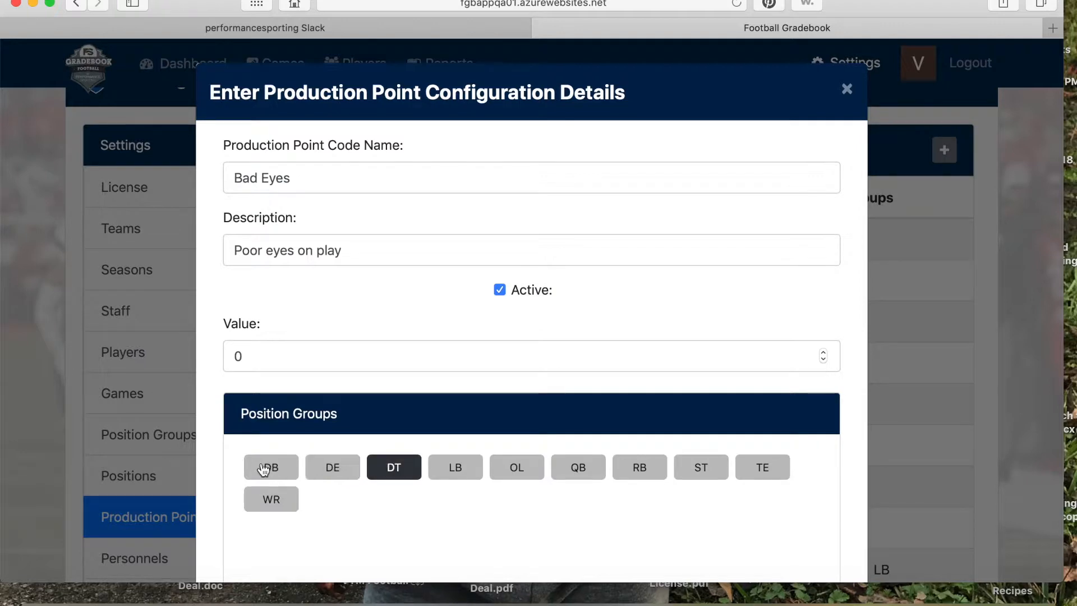
left_click(265, 469)
left_click(331, 470)
left_click(460, 470)
left_click(525, 474)
left_click(526, 476)
left_click(466, 473)
left_click(406, 472)
left_click(343, 472)
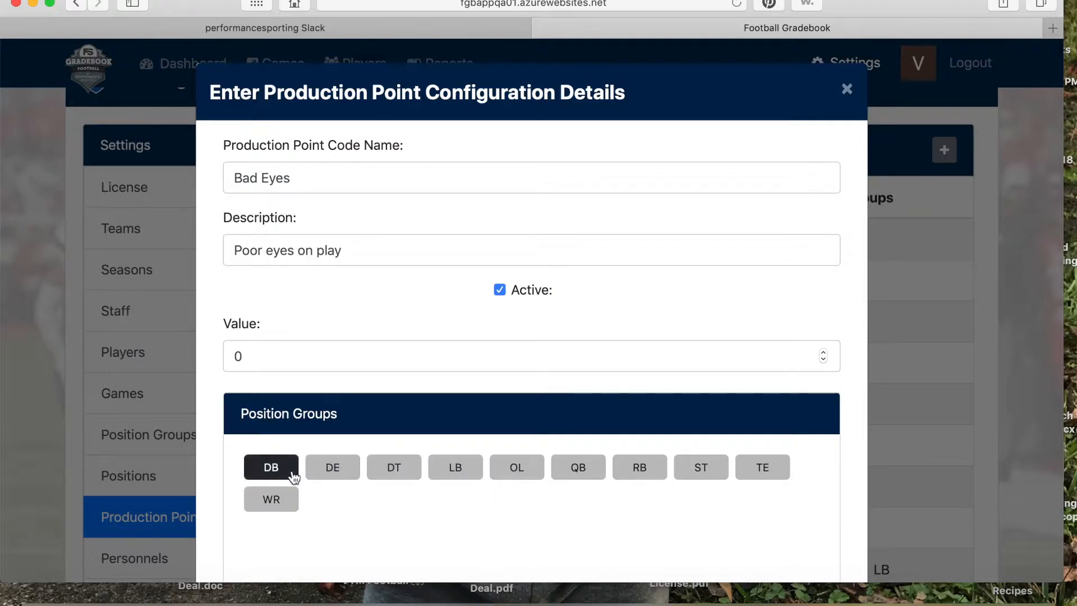
left_click(293, 477)
scroll(386, 493, "down", 4)
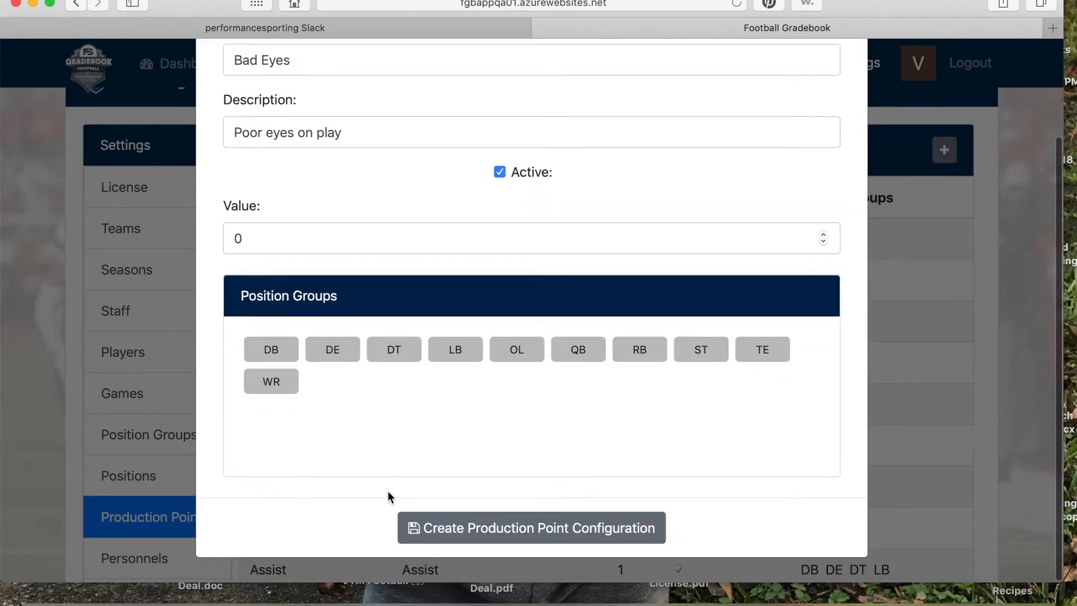
scroll(515, 436, "up", 2)
scroll(515, 437, "up", 2)
left_click(846, 89)
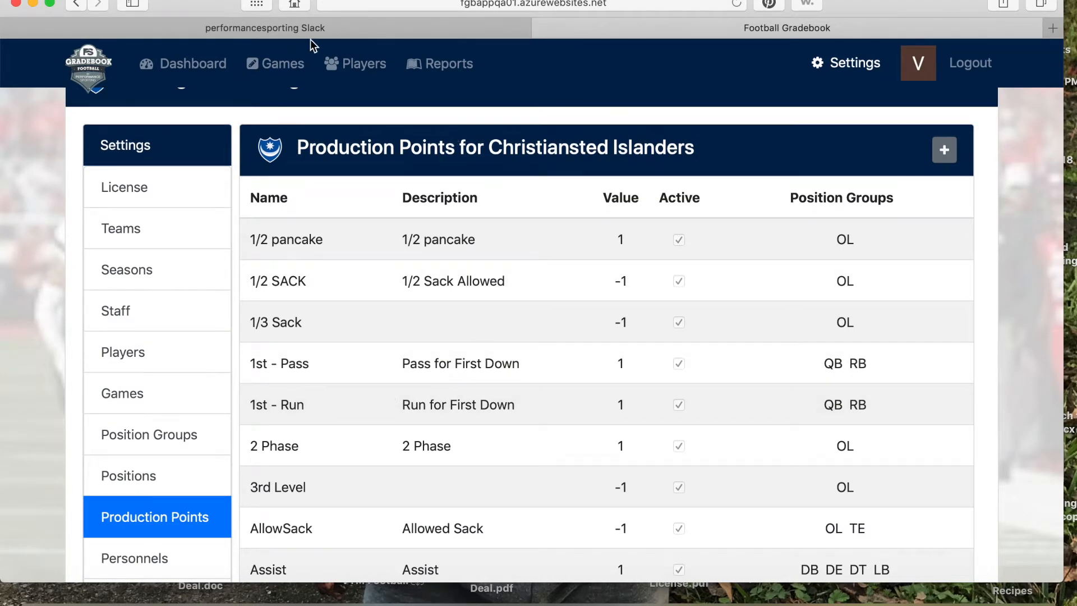
Show the team's Games page outside the settings and look down the list of games.
left_click(267, 67)
scroll(338, 469, "down", 8)
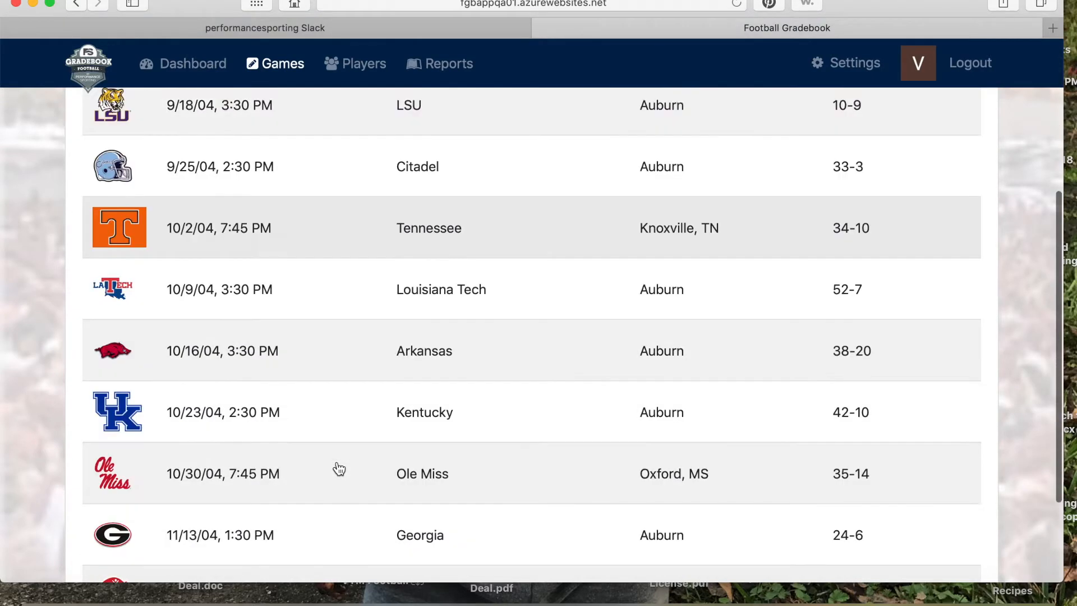
Open the Charleston Tigers game, show its import page for offensive plays, and return to the games list.
left_click(348, 528)
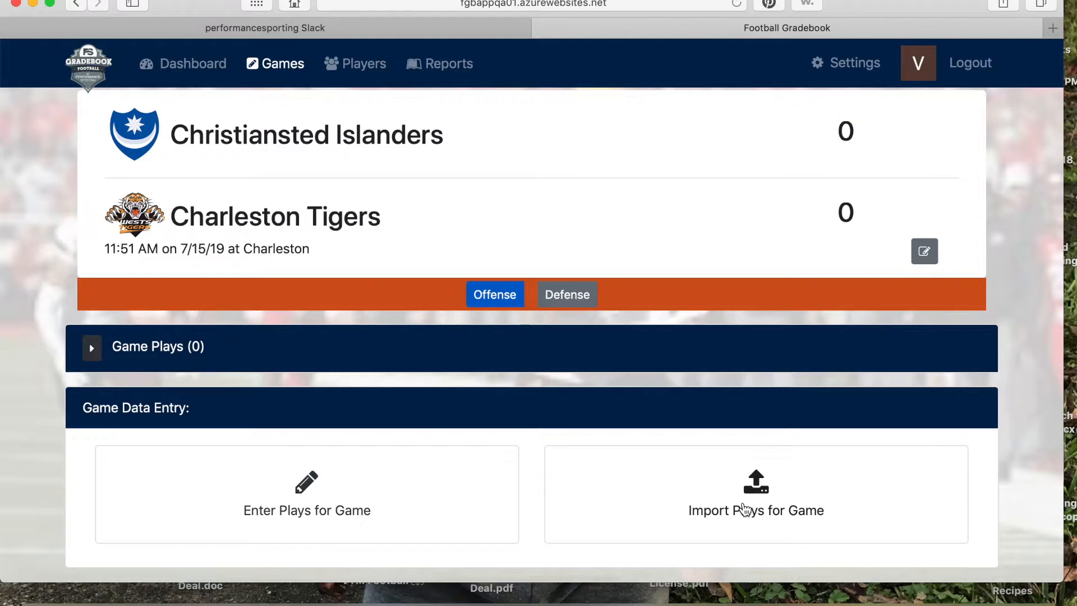
left_click(745, 508)
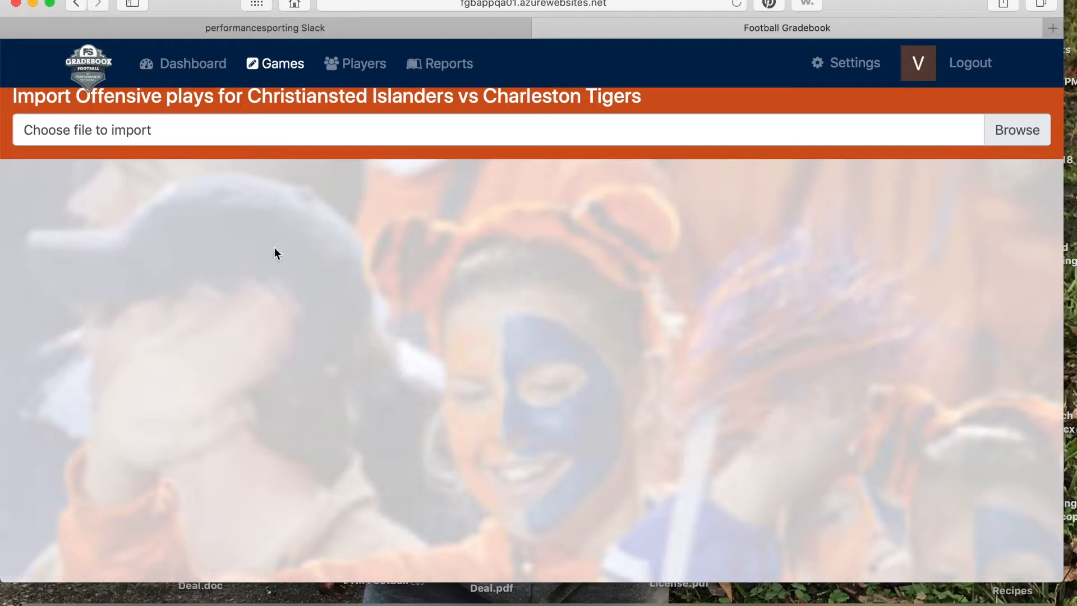
left_click(264, 68)
Open the Fairway Buccaneers game from the end of the games list and bring up its player grading page.
scroll(365, 409, "down", 10)
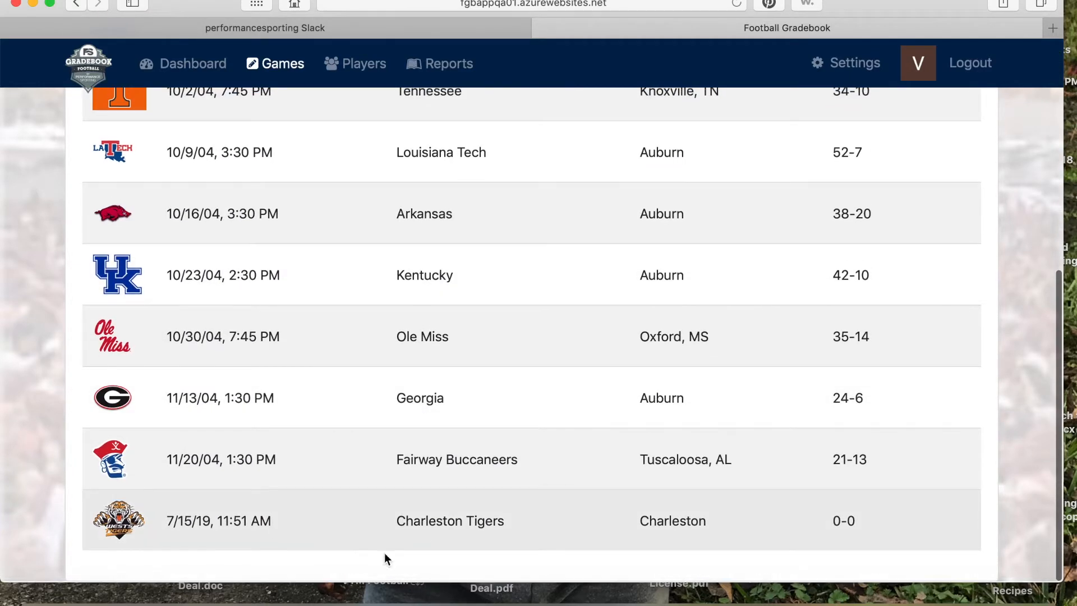
left_click(393, 472)
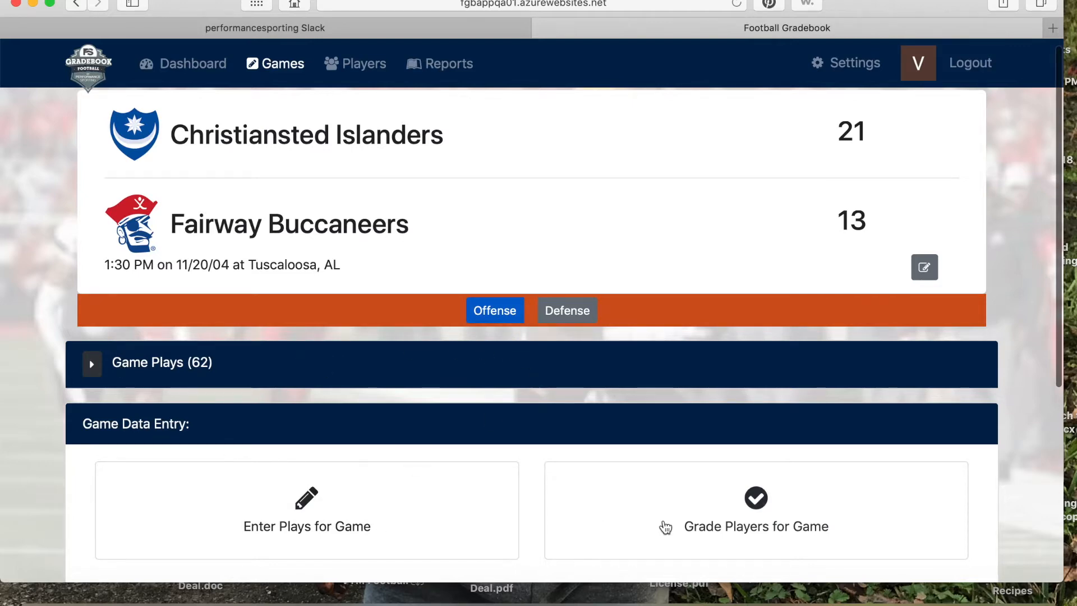
left_click(712, 524)
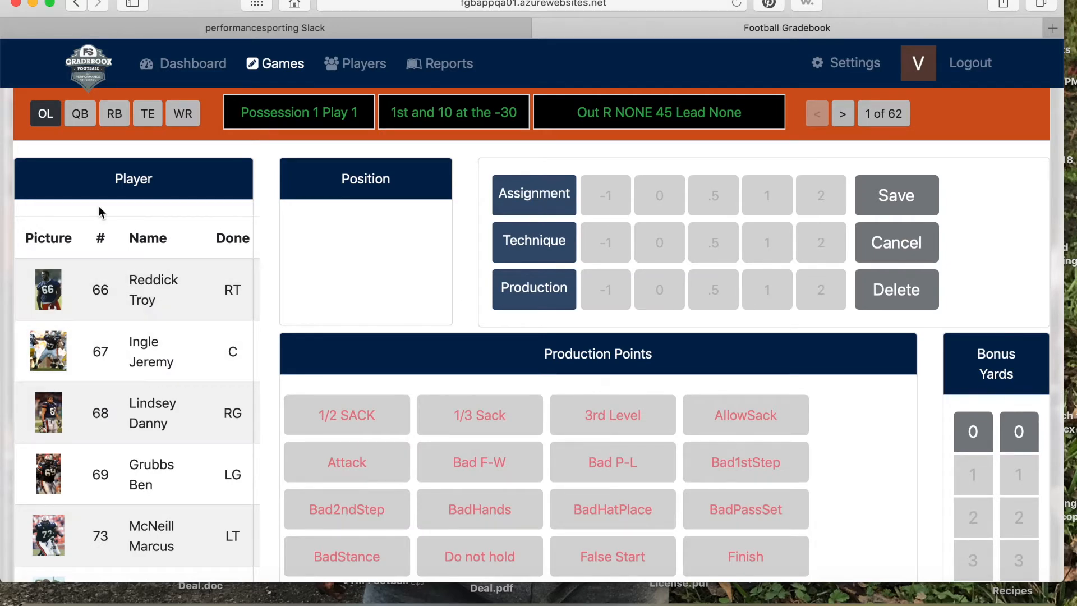
For offensive lineman number 66 on play 1, choose position C and grade Assignment, Technique and Production at .5 each.
left_click(145, 300)
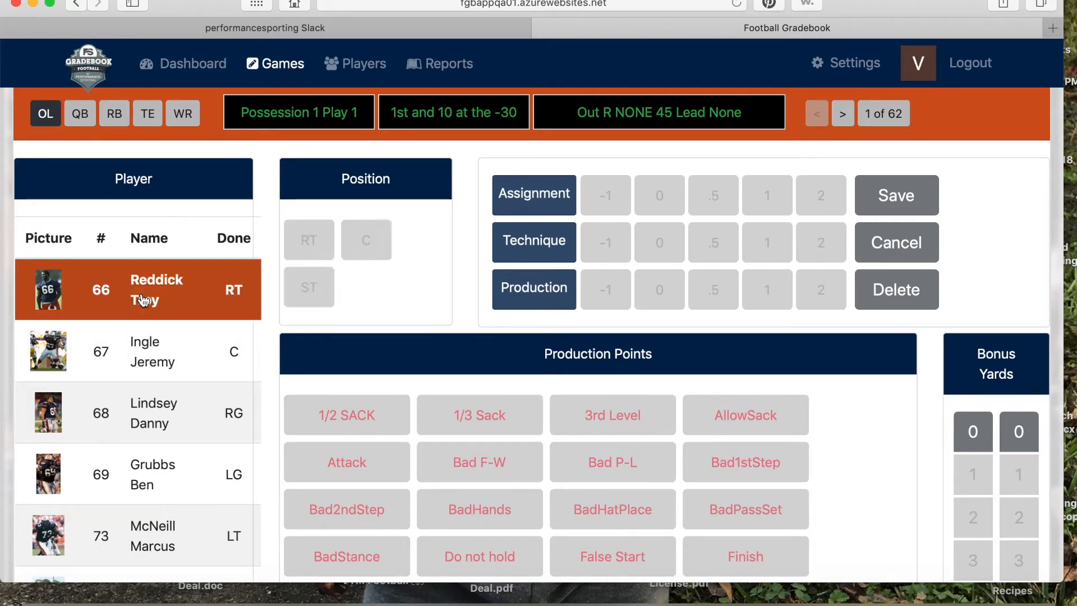
left_click(370, 246)
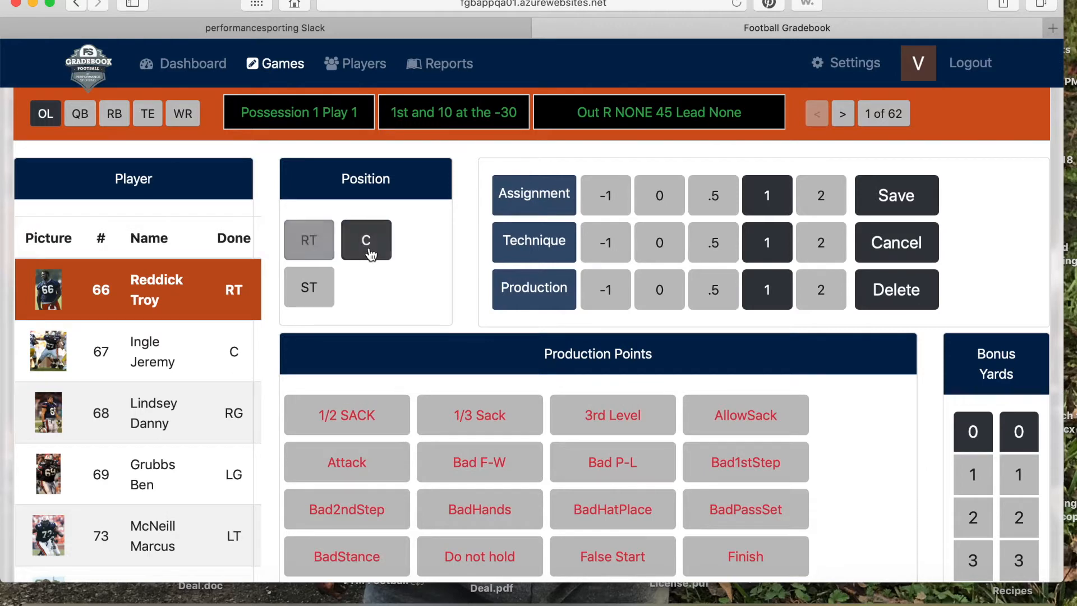
left_click(724, 198)
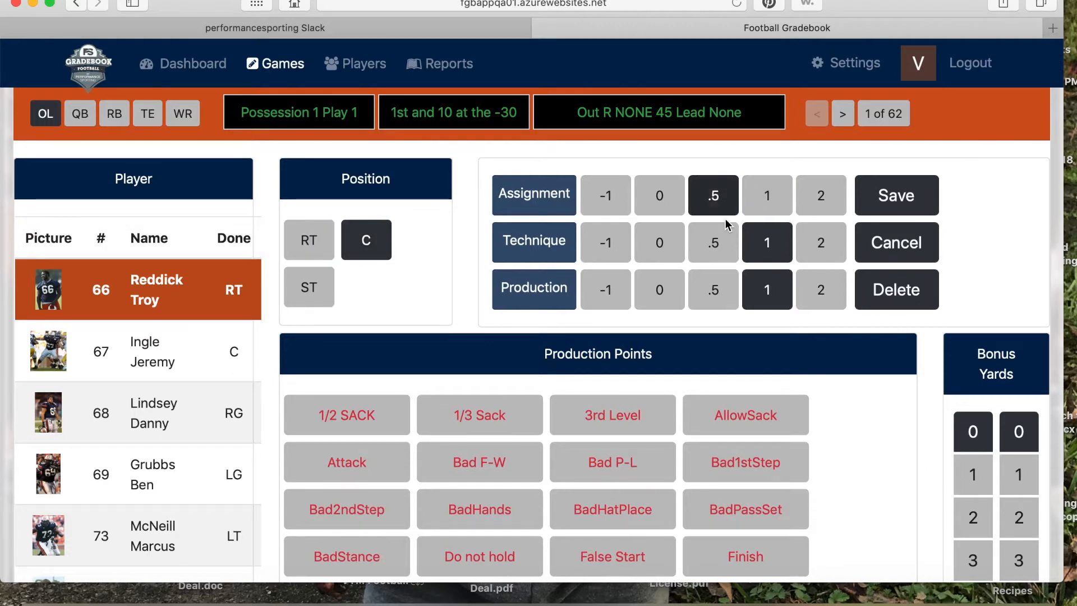
left_click(700, 247)
left_click(717, 289)
scroll(753, 392, "down", 3)
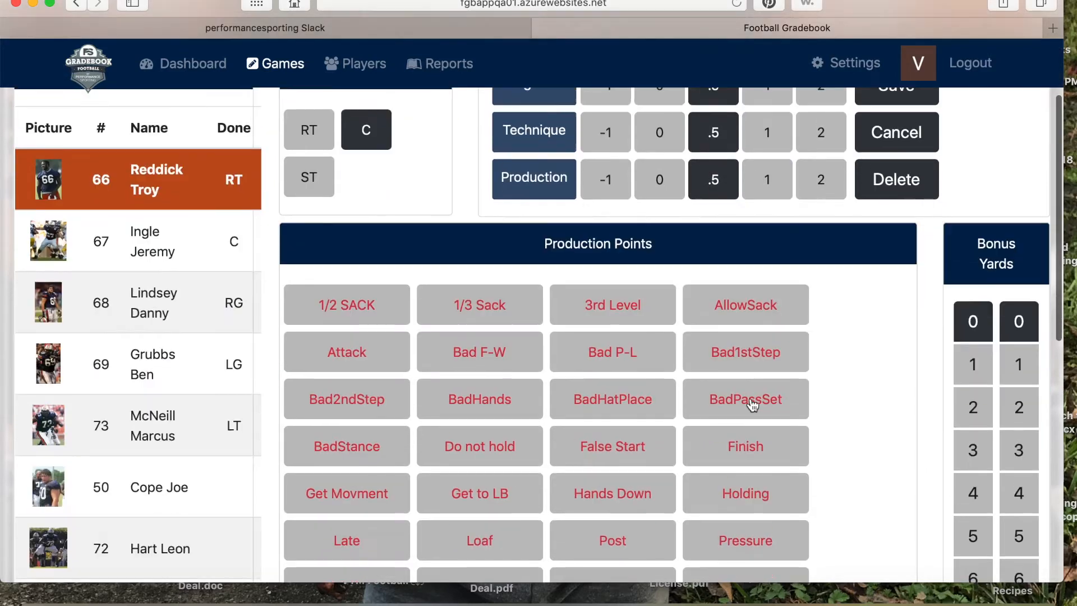
Mark the AllowSack and BadHands production points for player 66 and save the grade.
left_click(752, 313)
left_click(499, 408)
scroll(515, 490, "down", 5)
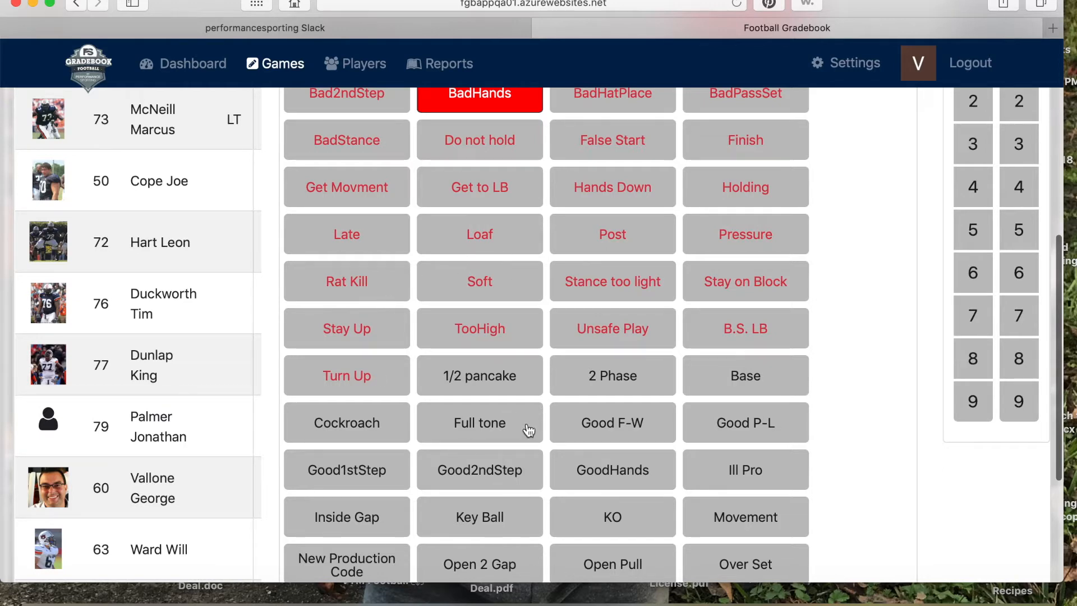
scroll(527, 475, "up", 7)
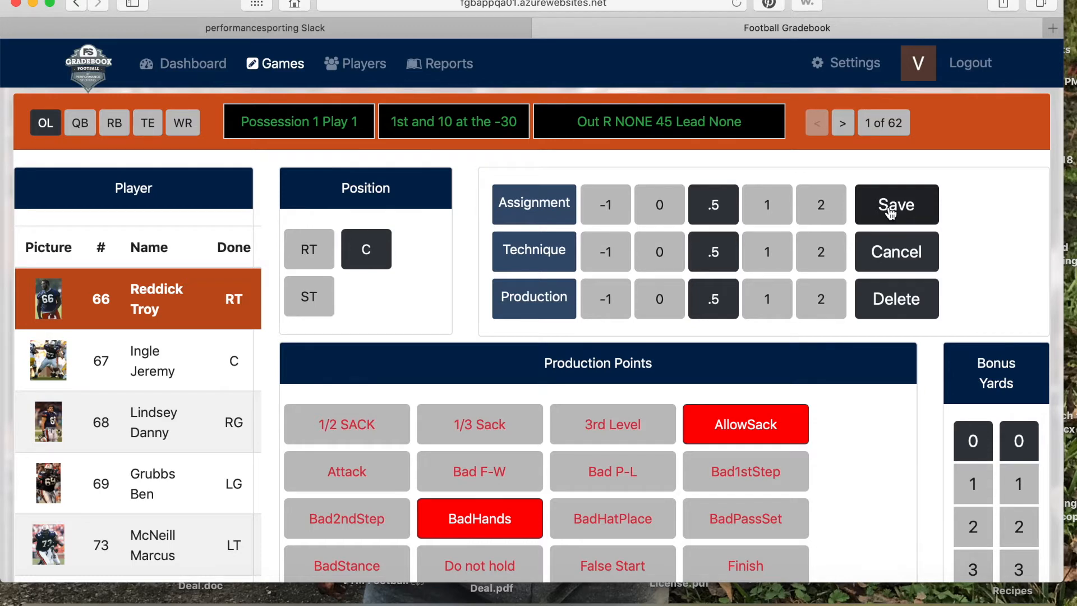
left_click(894, 209)
View the grades of linemen 67 and 68, and browse the QB, RB, TE and WR groups with their players and production points.
left_click(135, 382)
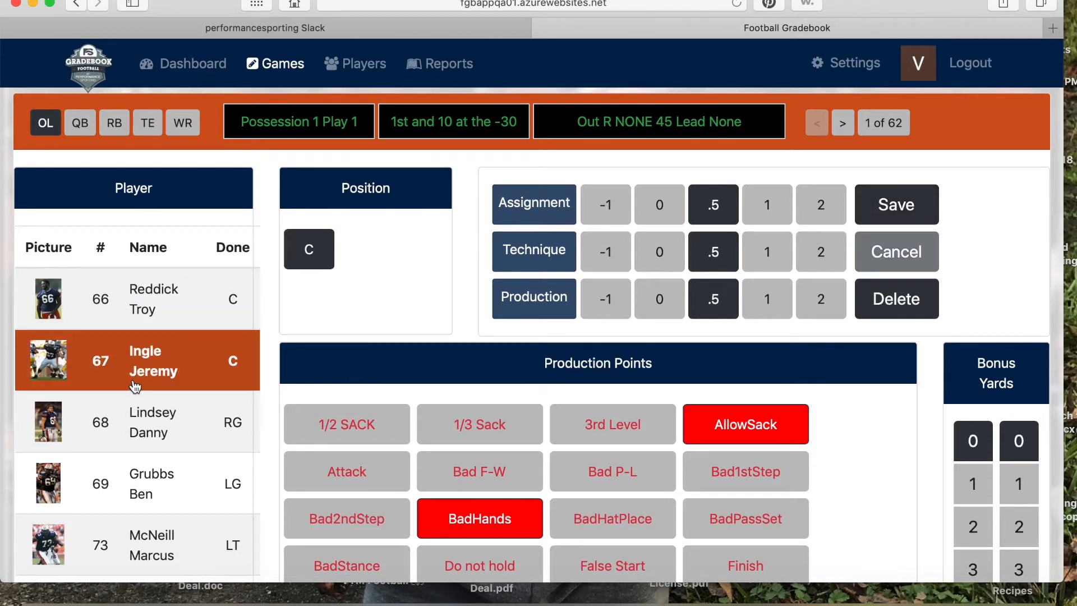
left_click(154, 422)
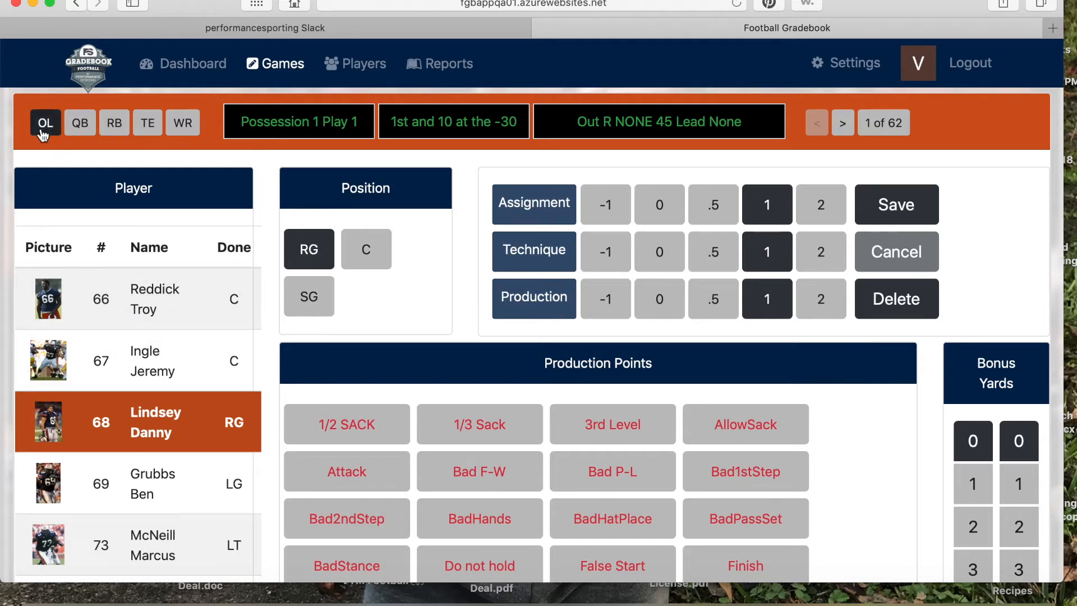
left_click(78, 129)
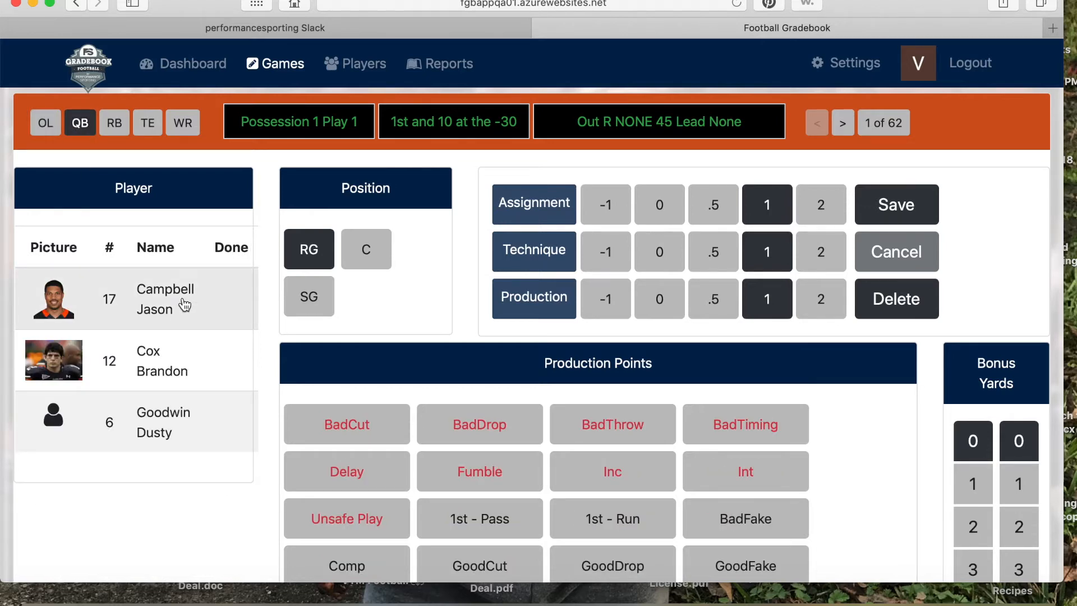
left_click(184, 306)
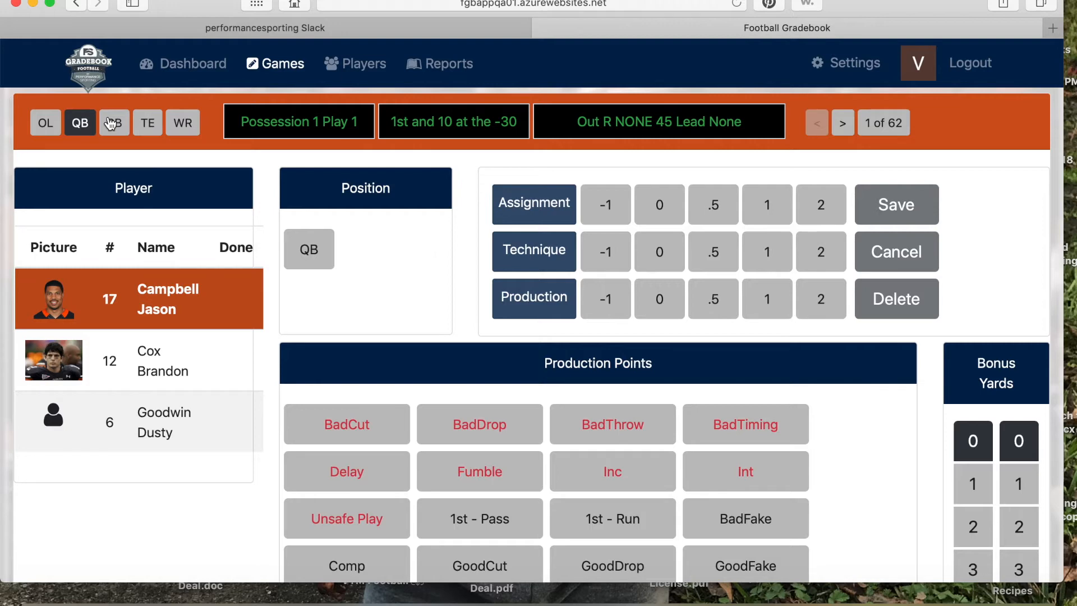
left_click(111, 124)
left_click(148, 123)
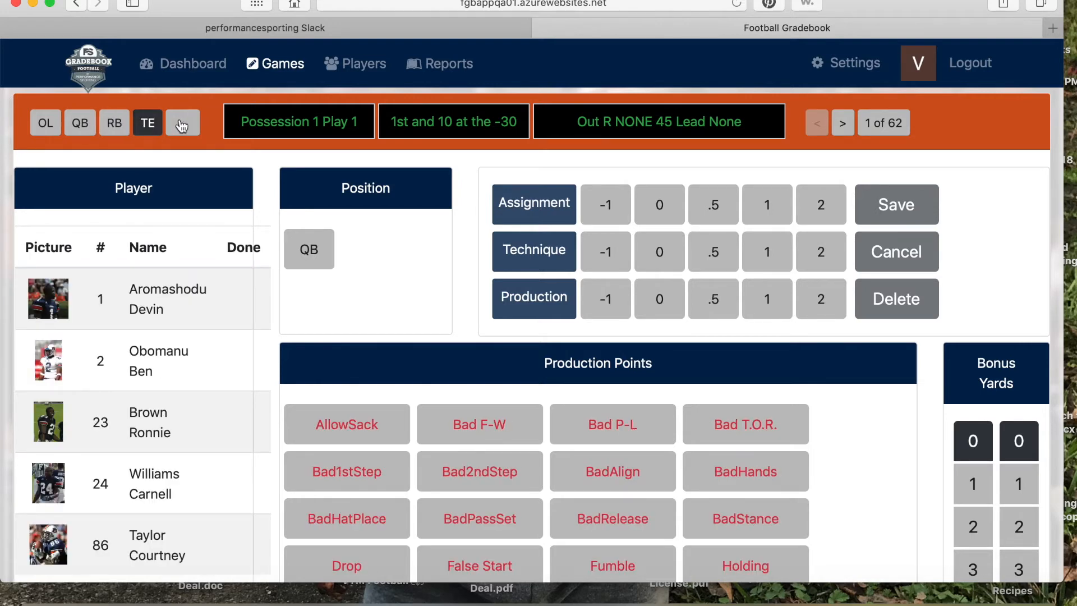
left_click(182, 124)
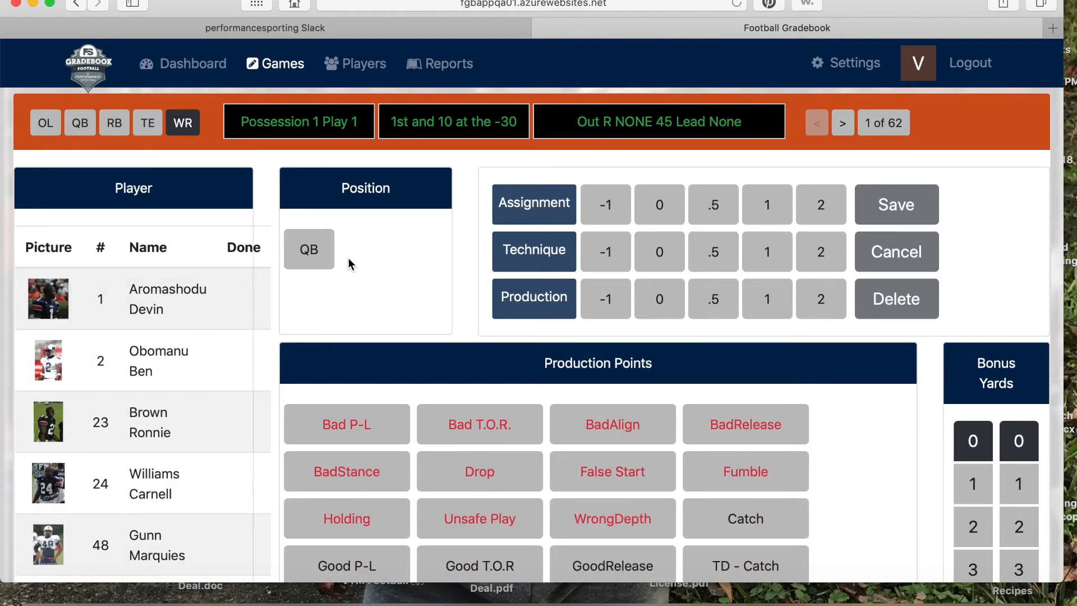
Show the 2019 season offense Player Grade Summary report and look through the OL and QB grades.
left_click(443, 71)
left_click(313, 236)
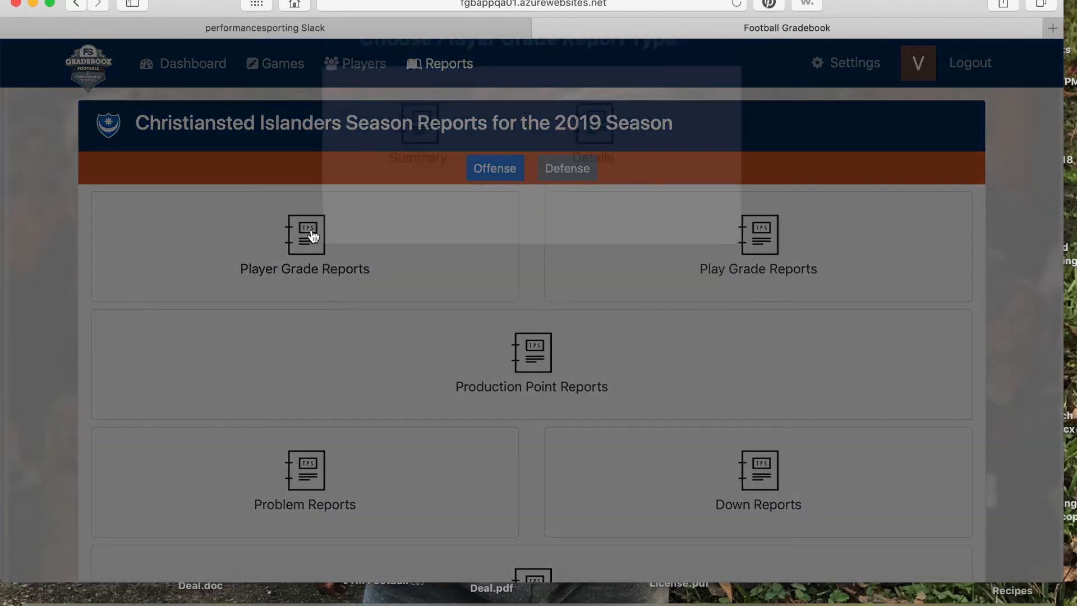
left_click(422, 193)
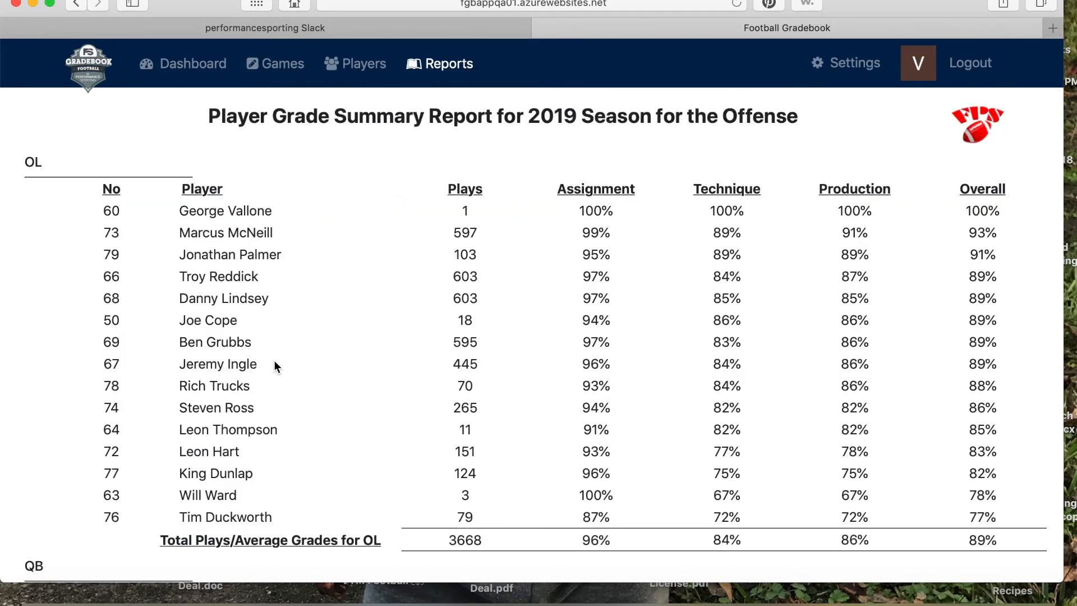
scroll(274, 360, "down", 1)
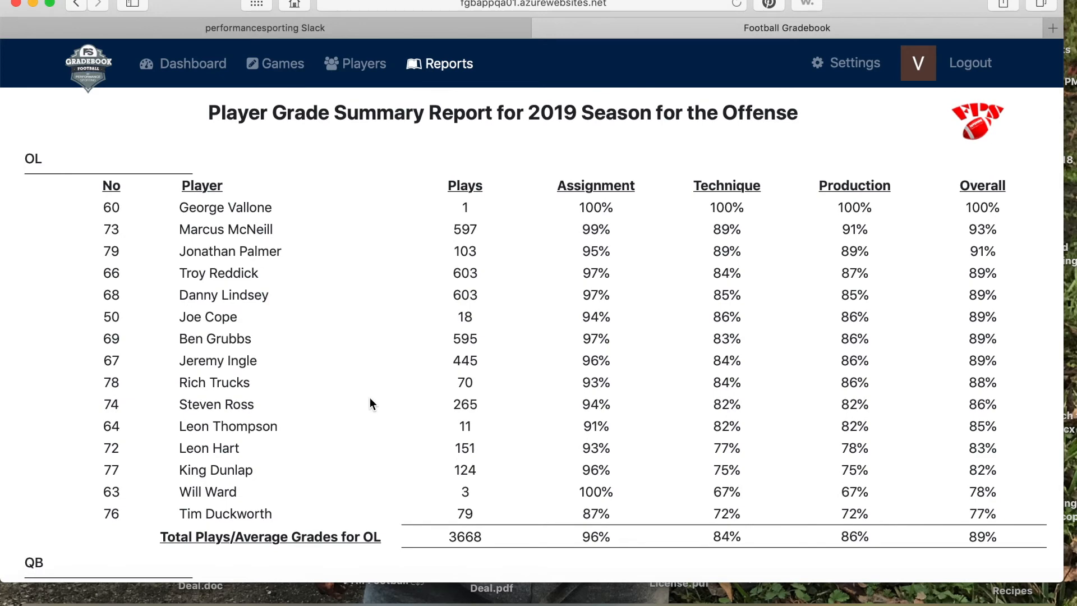
scroll(370, 399, "down", 2)
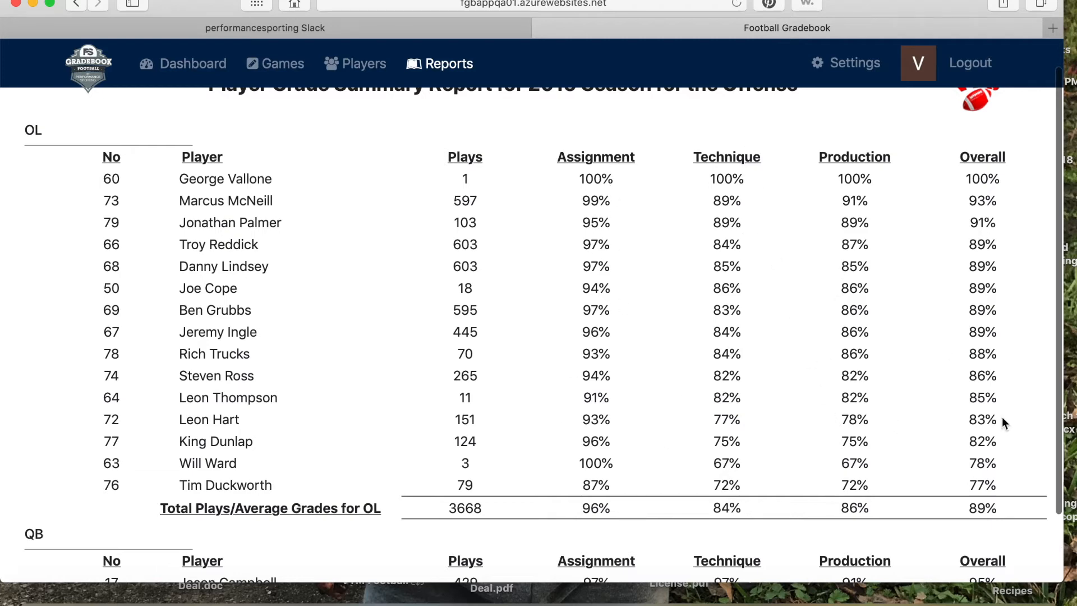
scroll(998, 500, "down", 5)
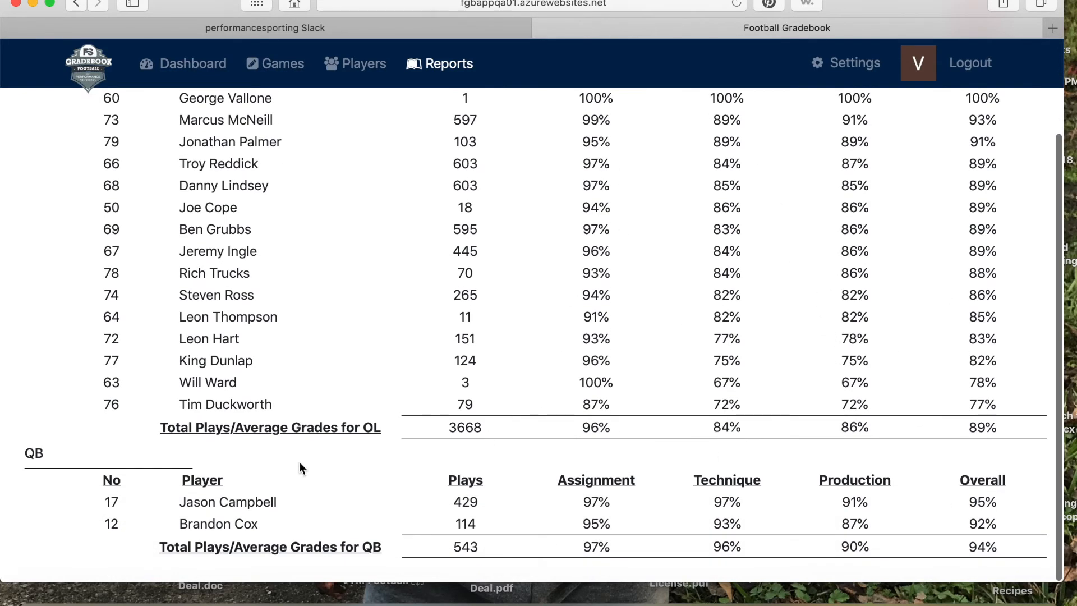
scroll(300, 462, "up", 10)
Show the 2019 season offense Player Grade Detail report, look through the first quarterback's breakdown by play, and go back to the Dashboard.
left_click(437, 64)
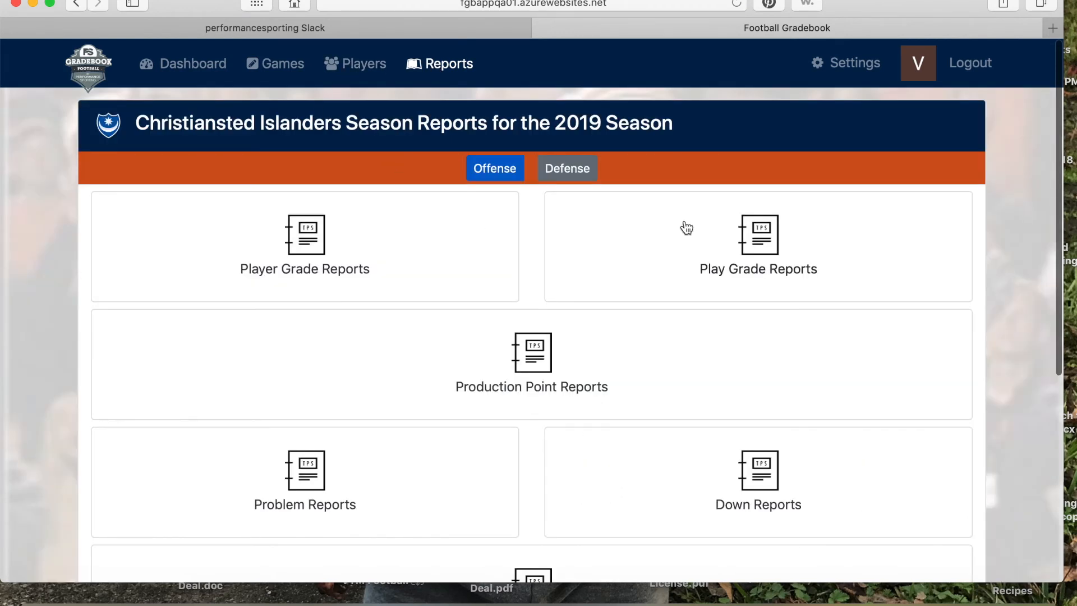
left_click(312, 241)
left_click(592, 193)
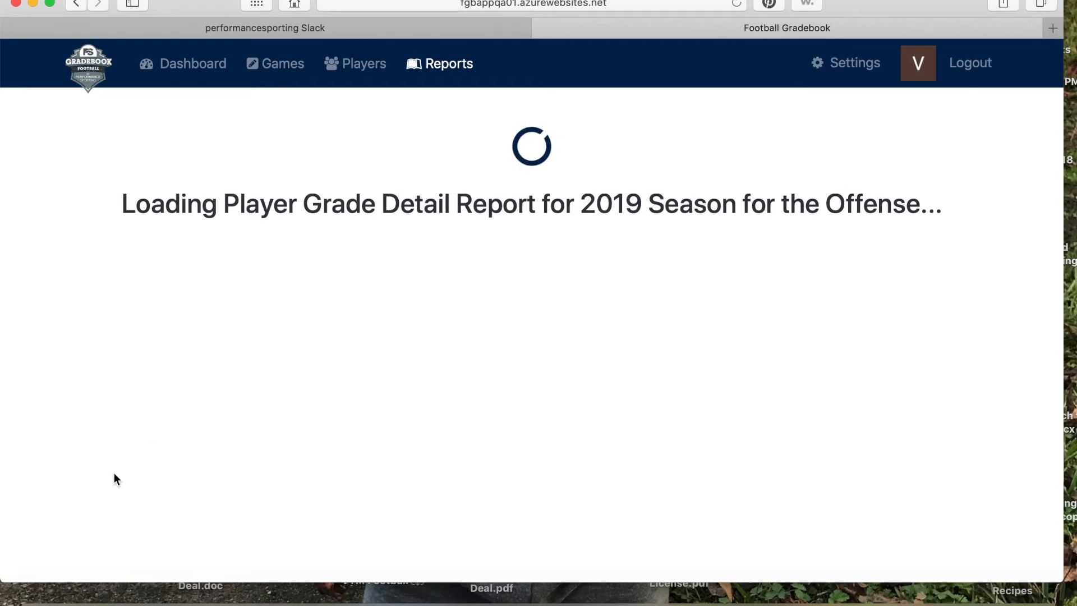
scroll(114, 475, "down", 1)
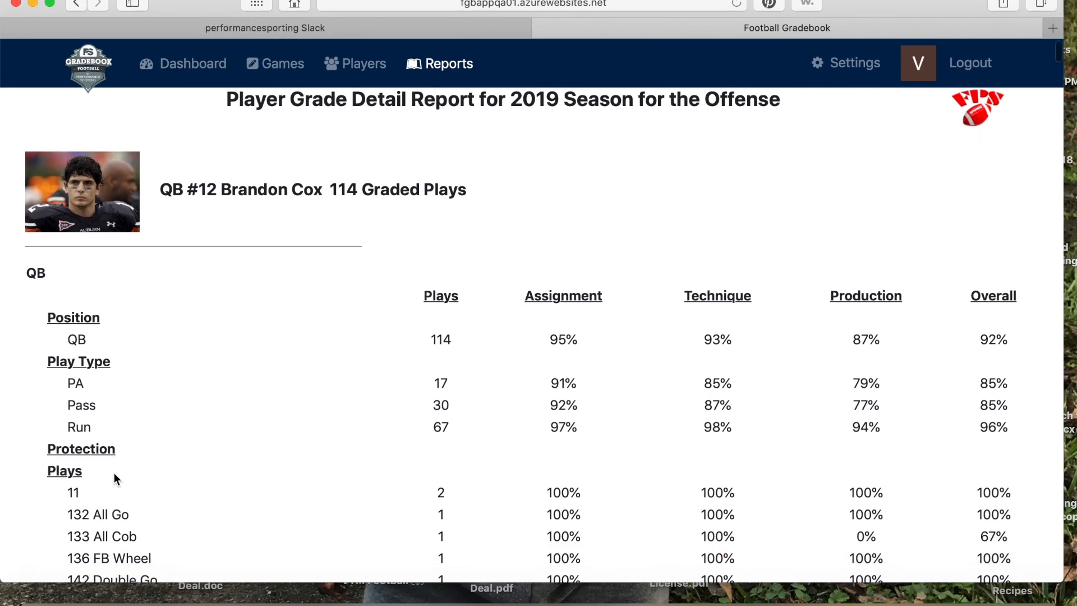
scroll(220, 370, "down", 10)
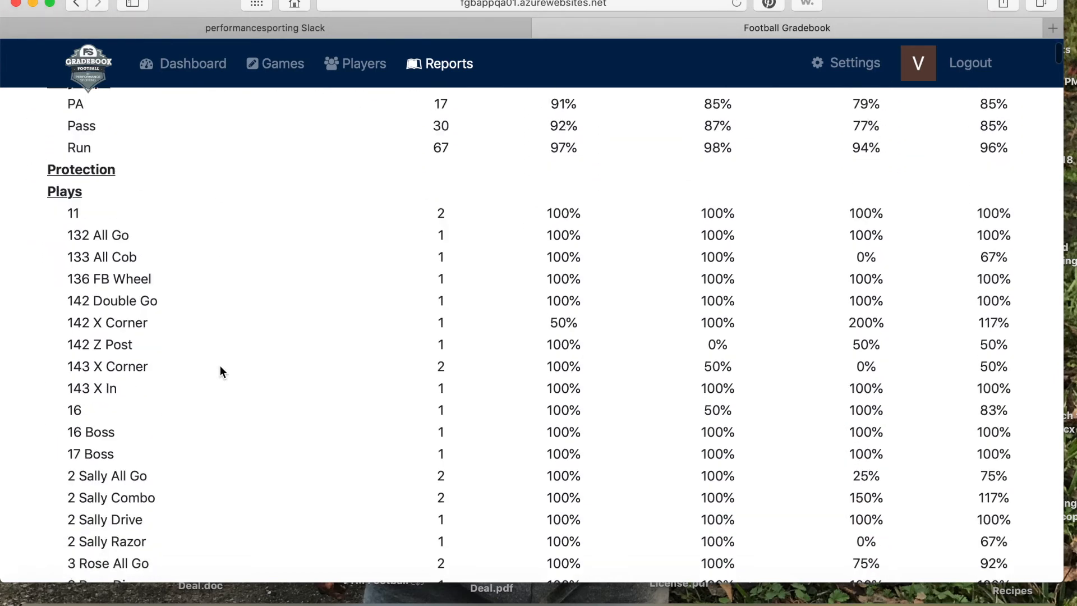
scroll(220, 370, "down", 7)
scroll(220, 370, "up", 13)
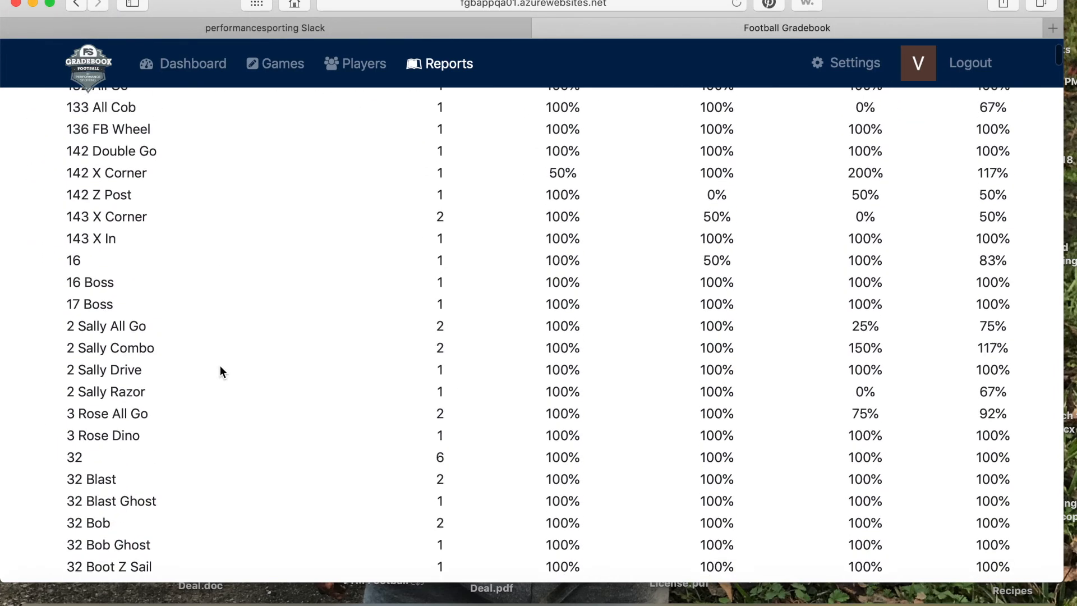
scroll(220, 365, "up", 5)
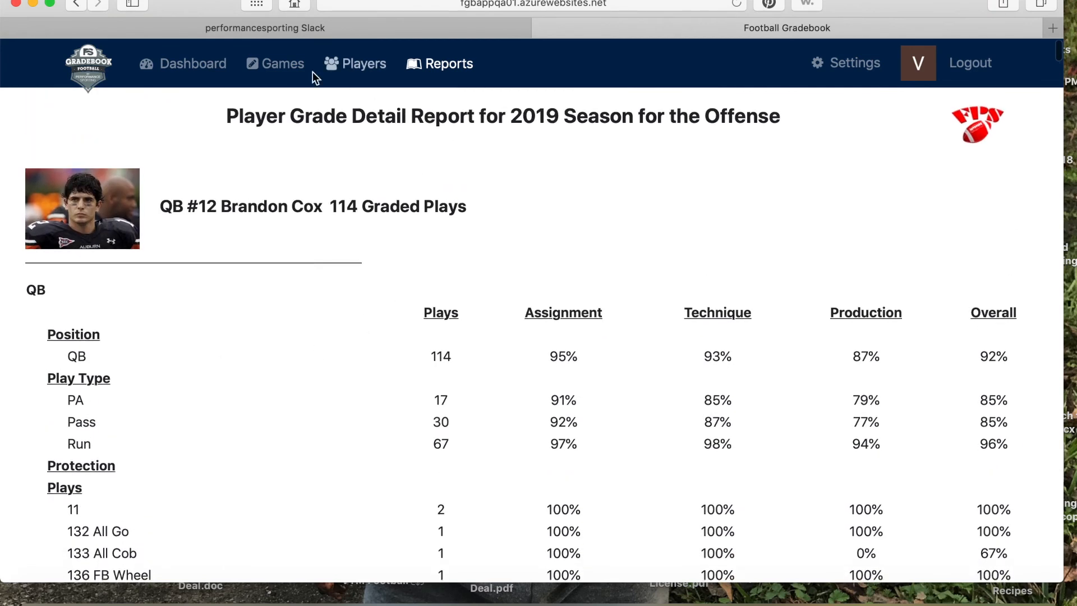
left_click(202, 70)
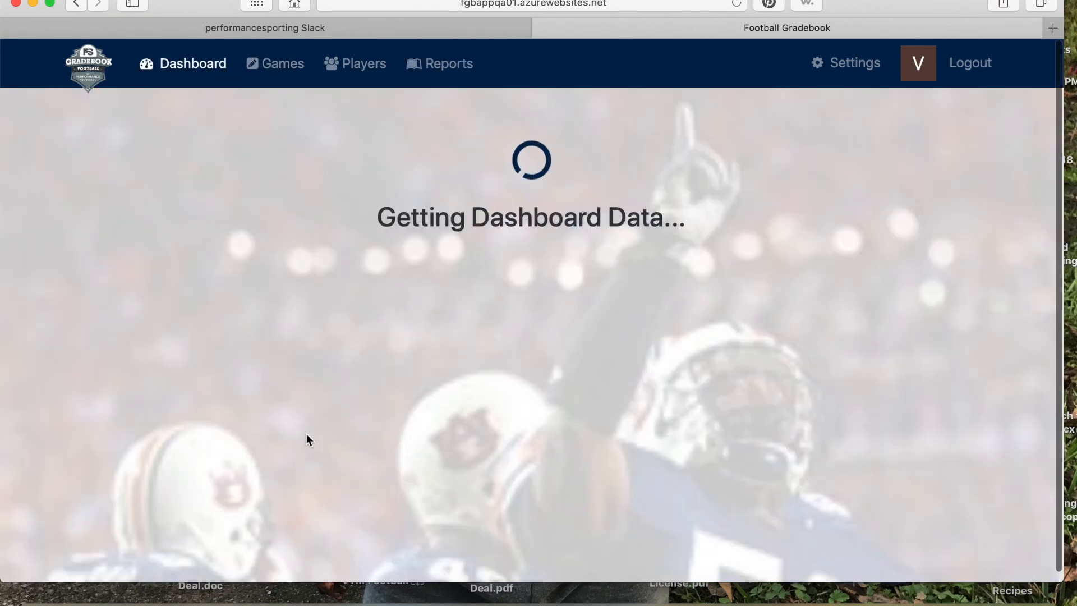